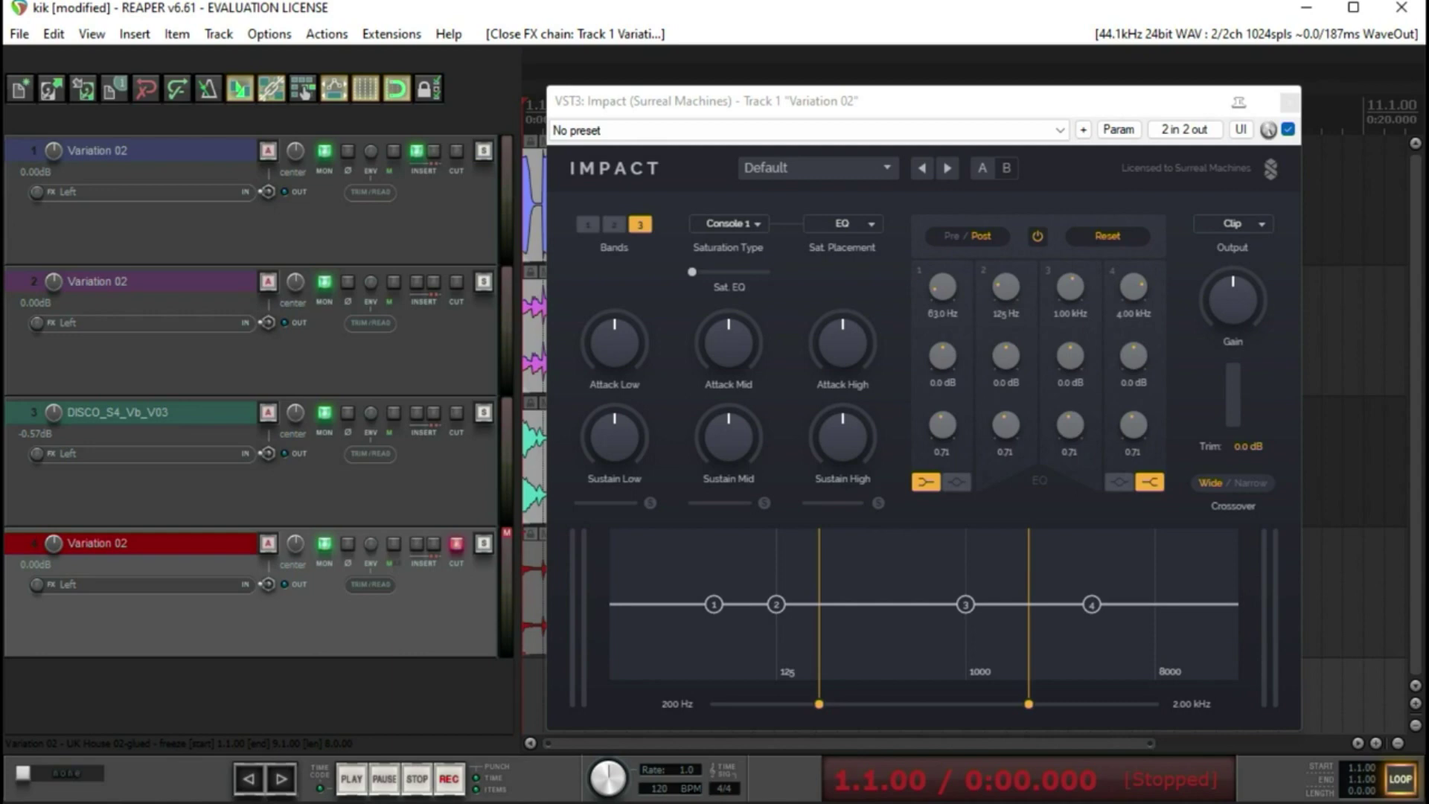
Switch Impact through its one-, two- and three-band modes, ending on three bands
click(614, 224)
click(588, 224)
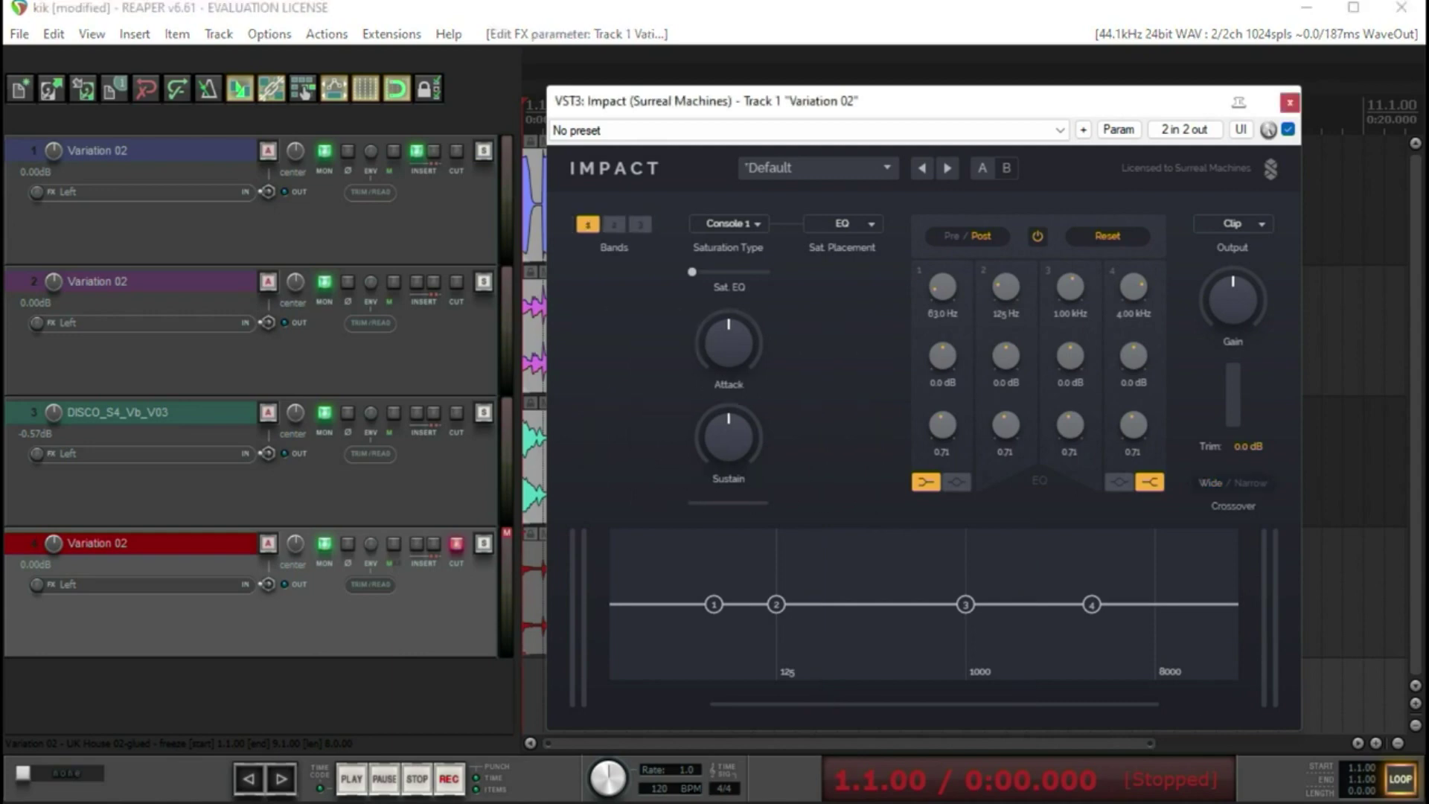
click(613, 224)
click(640, 224)
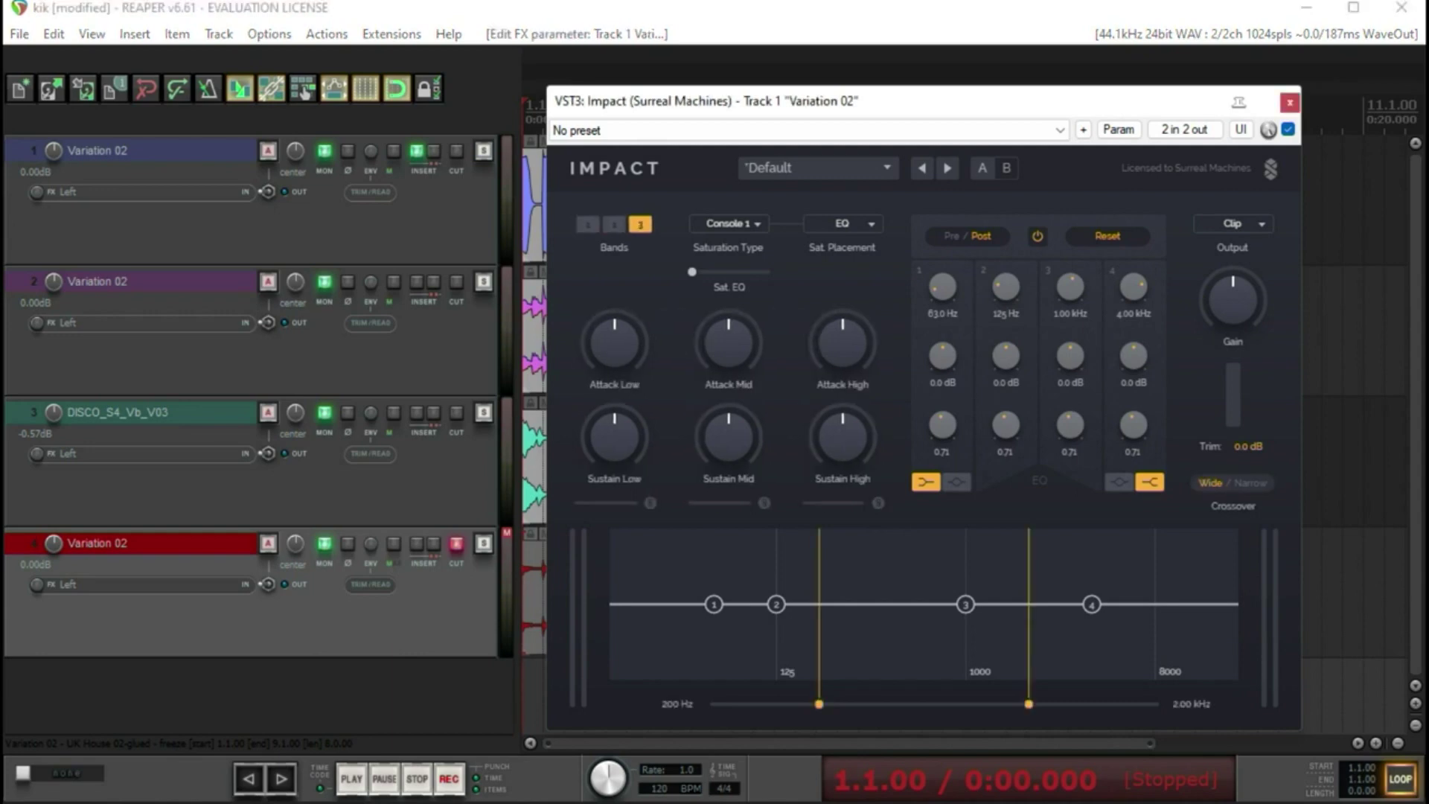
Look over Impact's saturation placement options and its list of factory presets
click(842, 223)
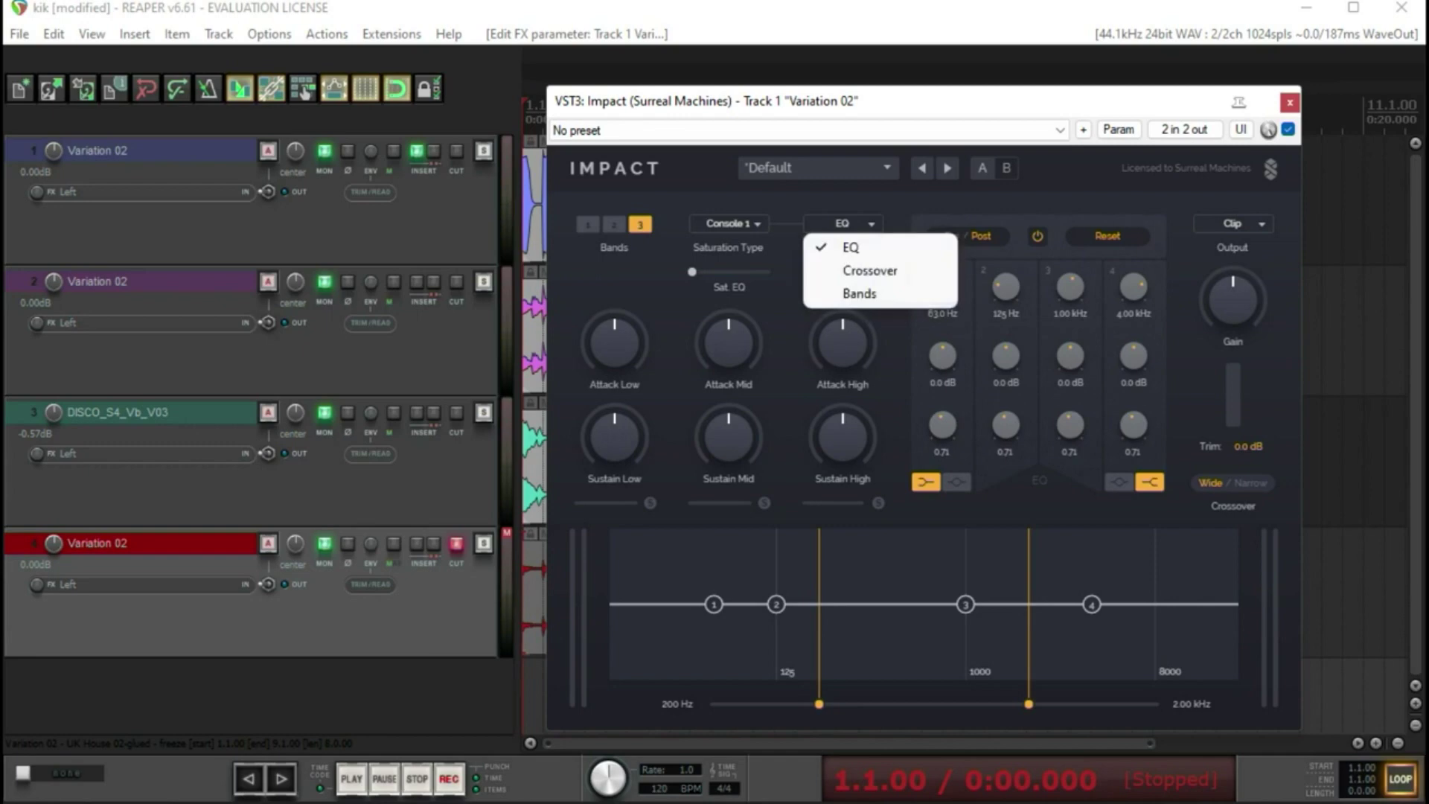
click(817, 168)
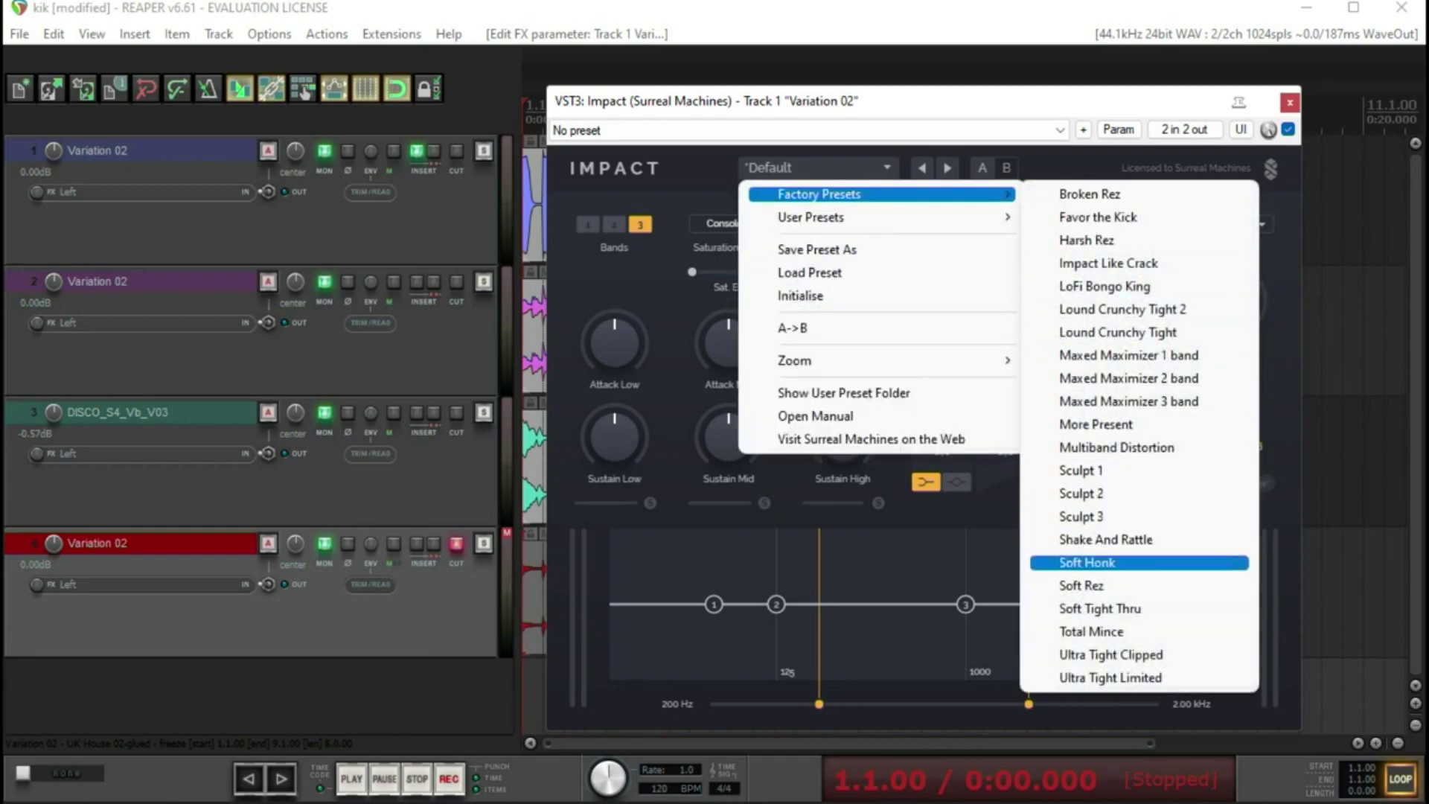
key(Escape)
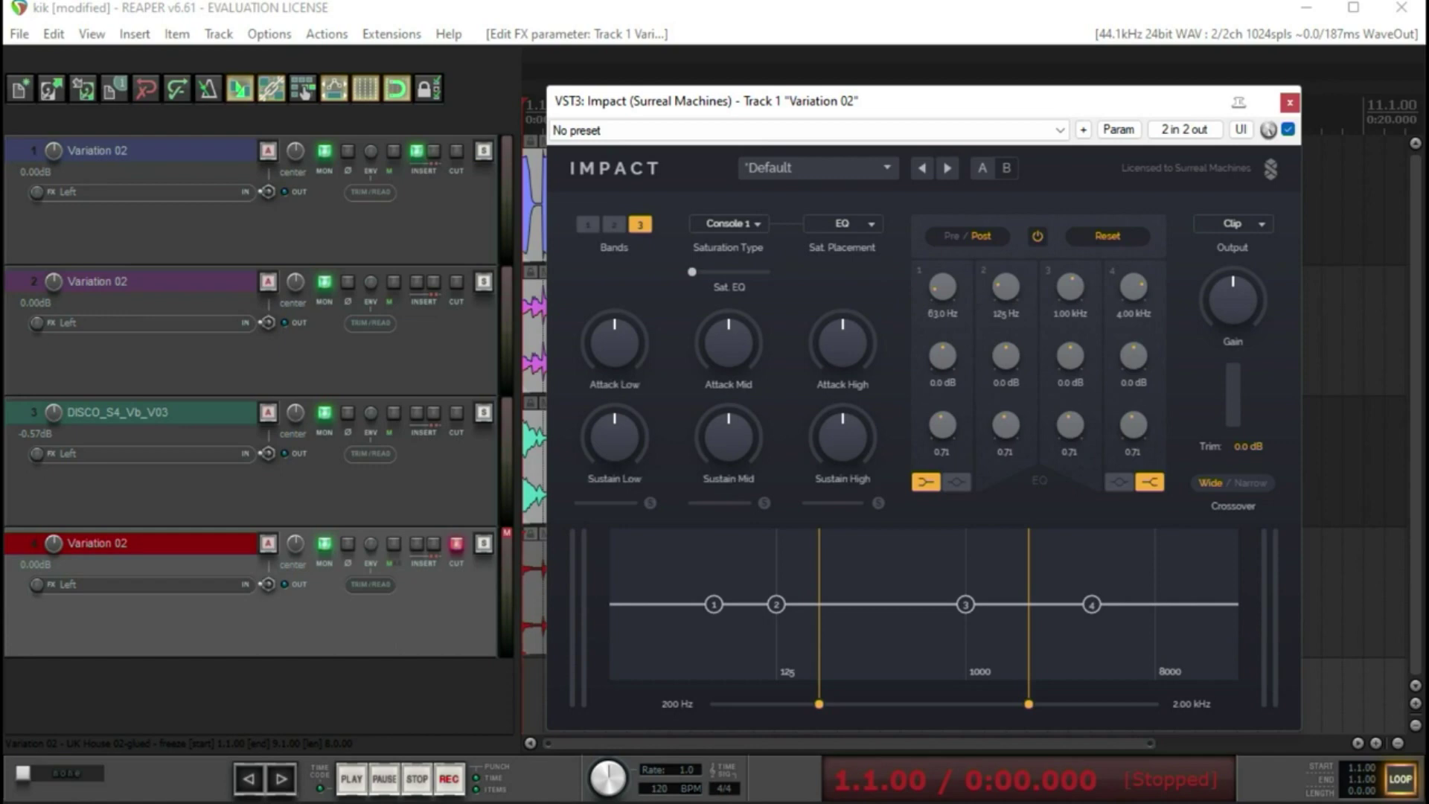
Solo track 1 and listen to its kick with Impact bypassed
click(483, 150)
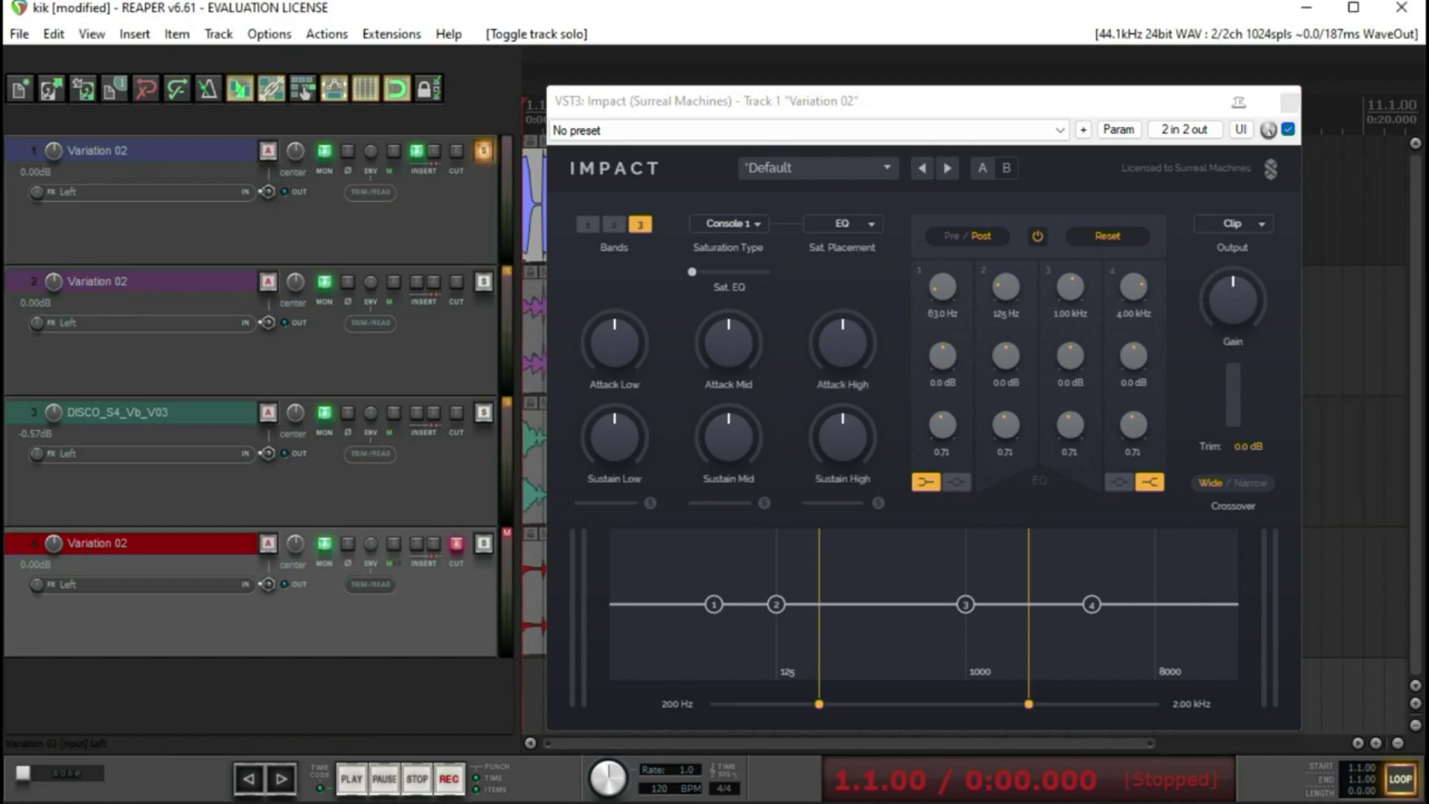
key(b)
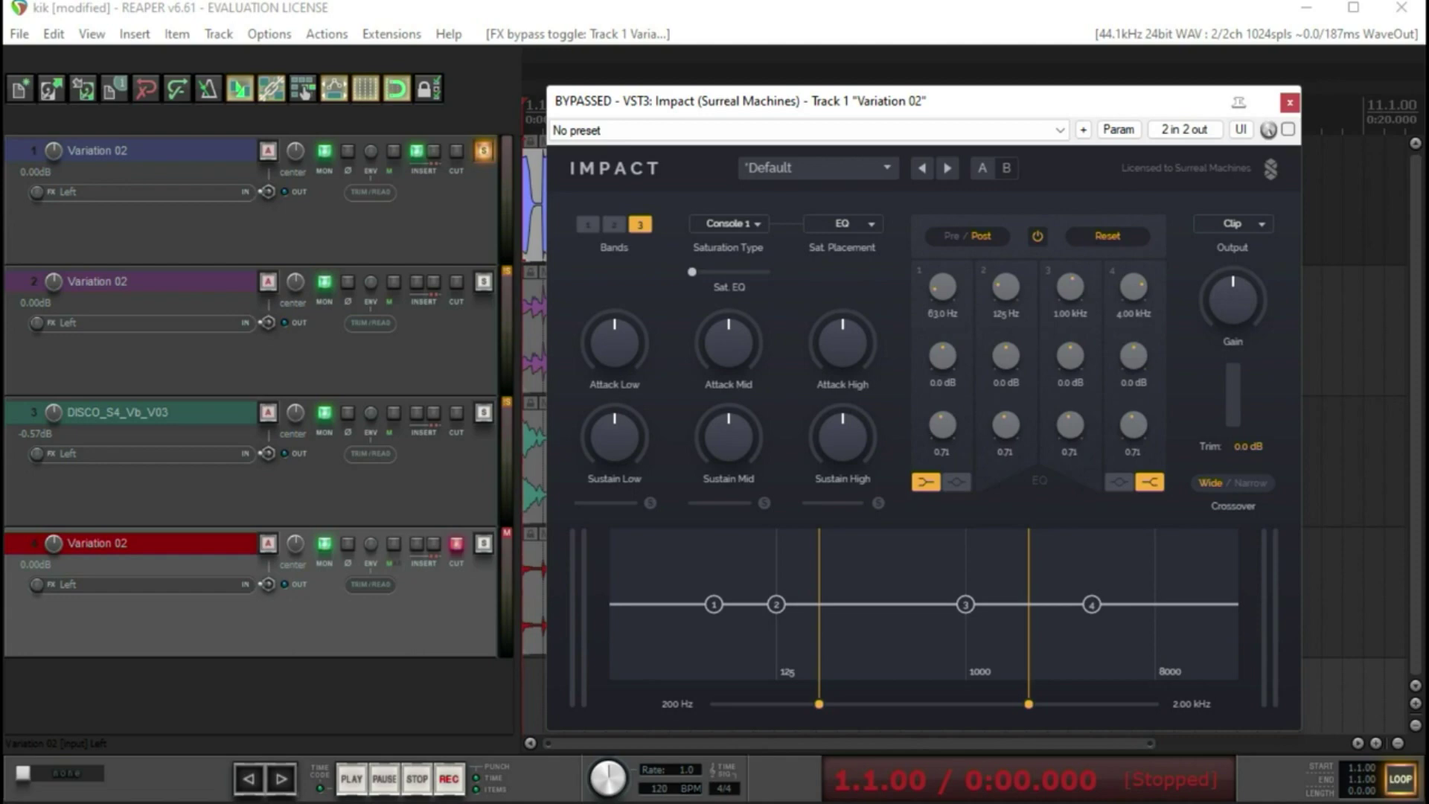
key(space)
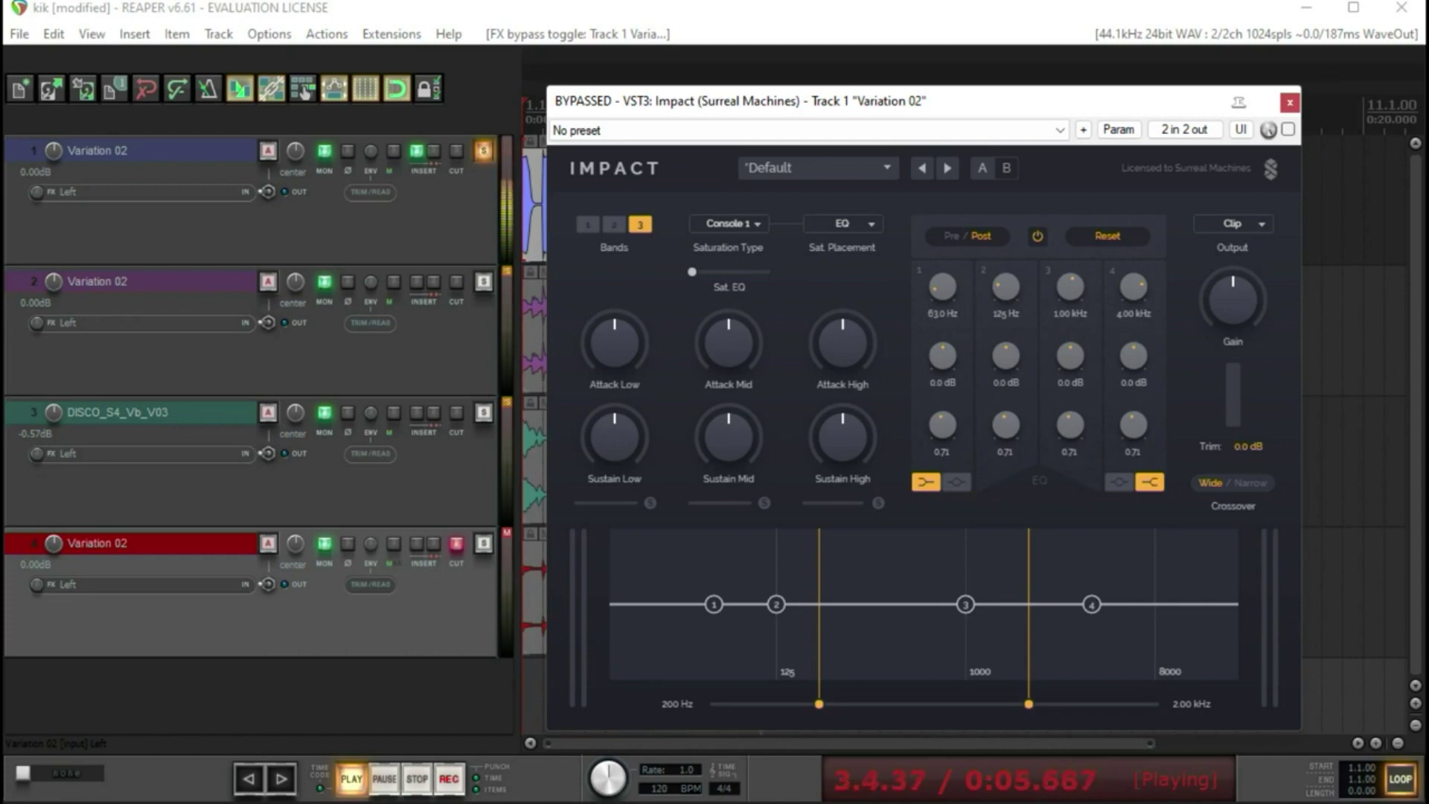
key(space)
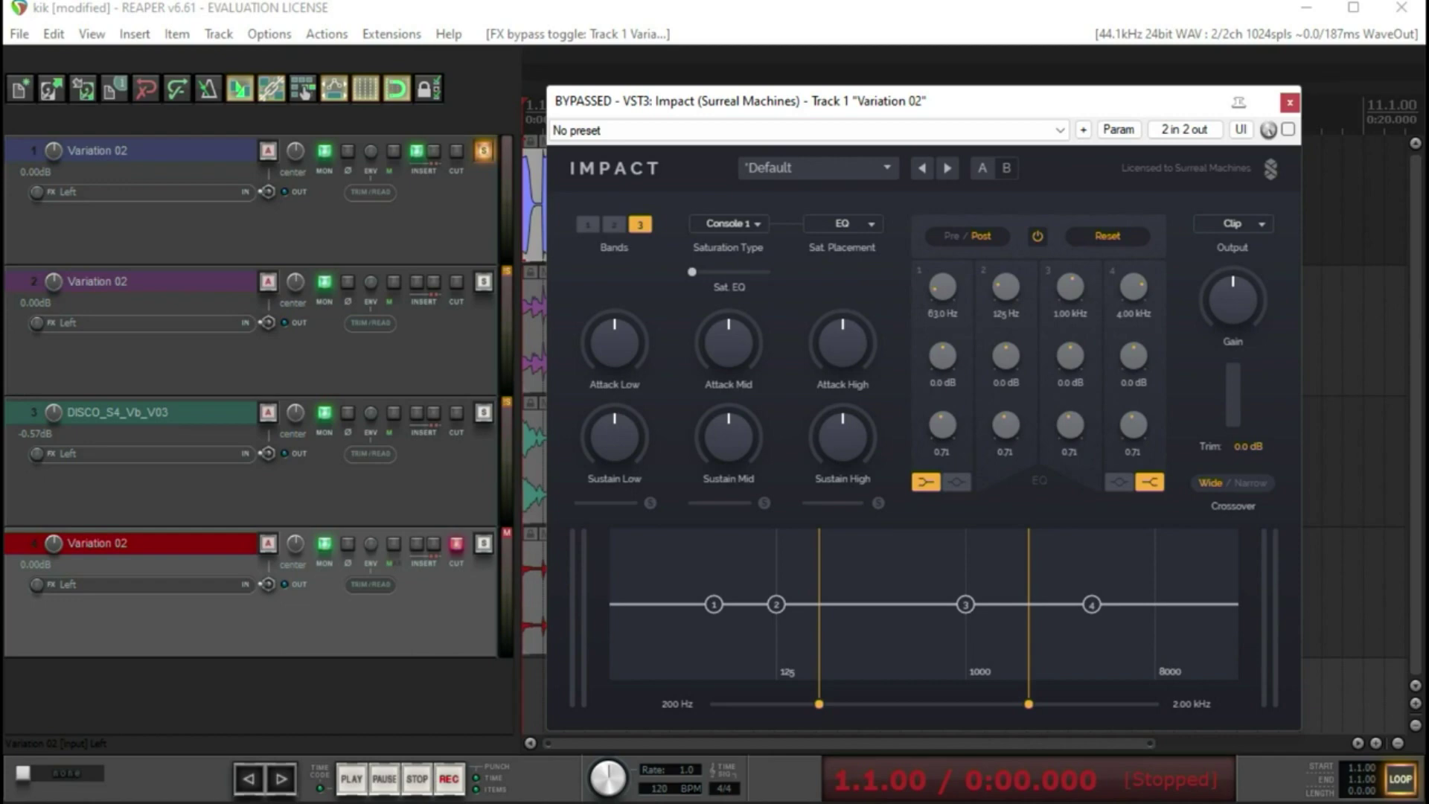
Re-enable Impact and, during playback, raise Attack Low to about 4.8 dB and Sustain Low to about 5.5 dB
key(b)
key(space)
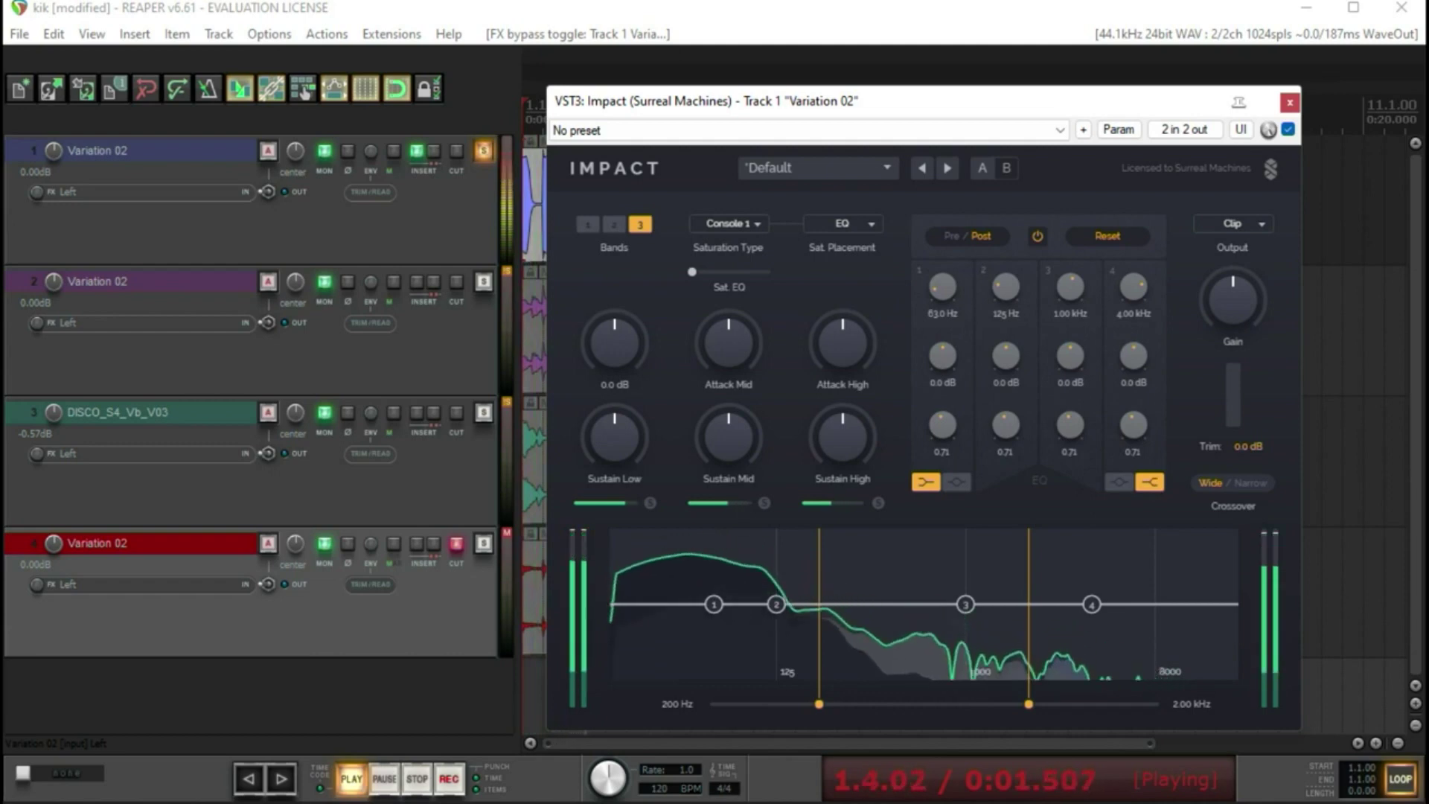
drag(614, 343, 613, 323)
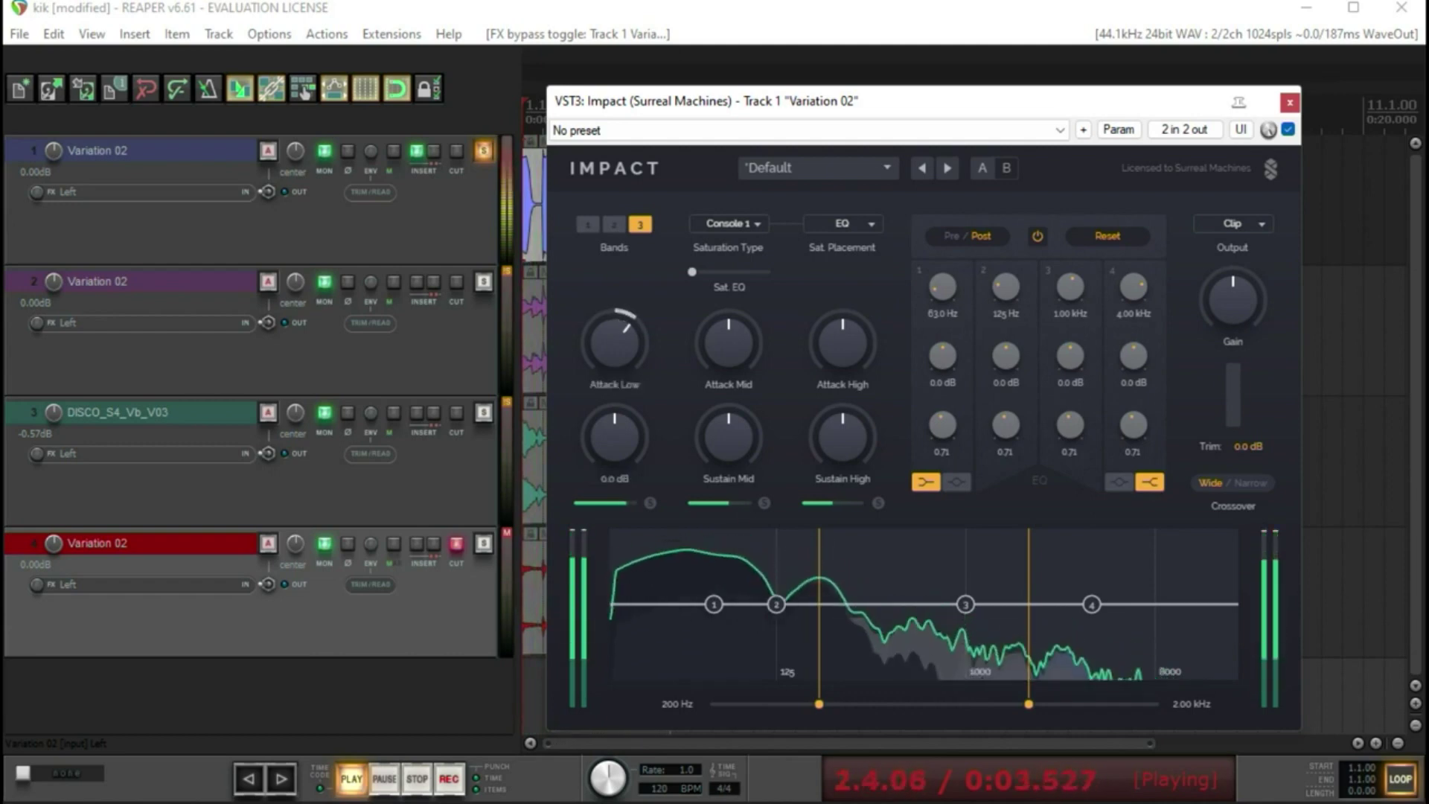
drag(614, 437, 614, 427)
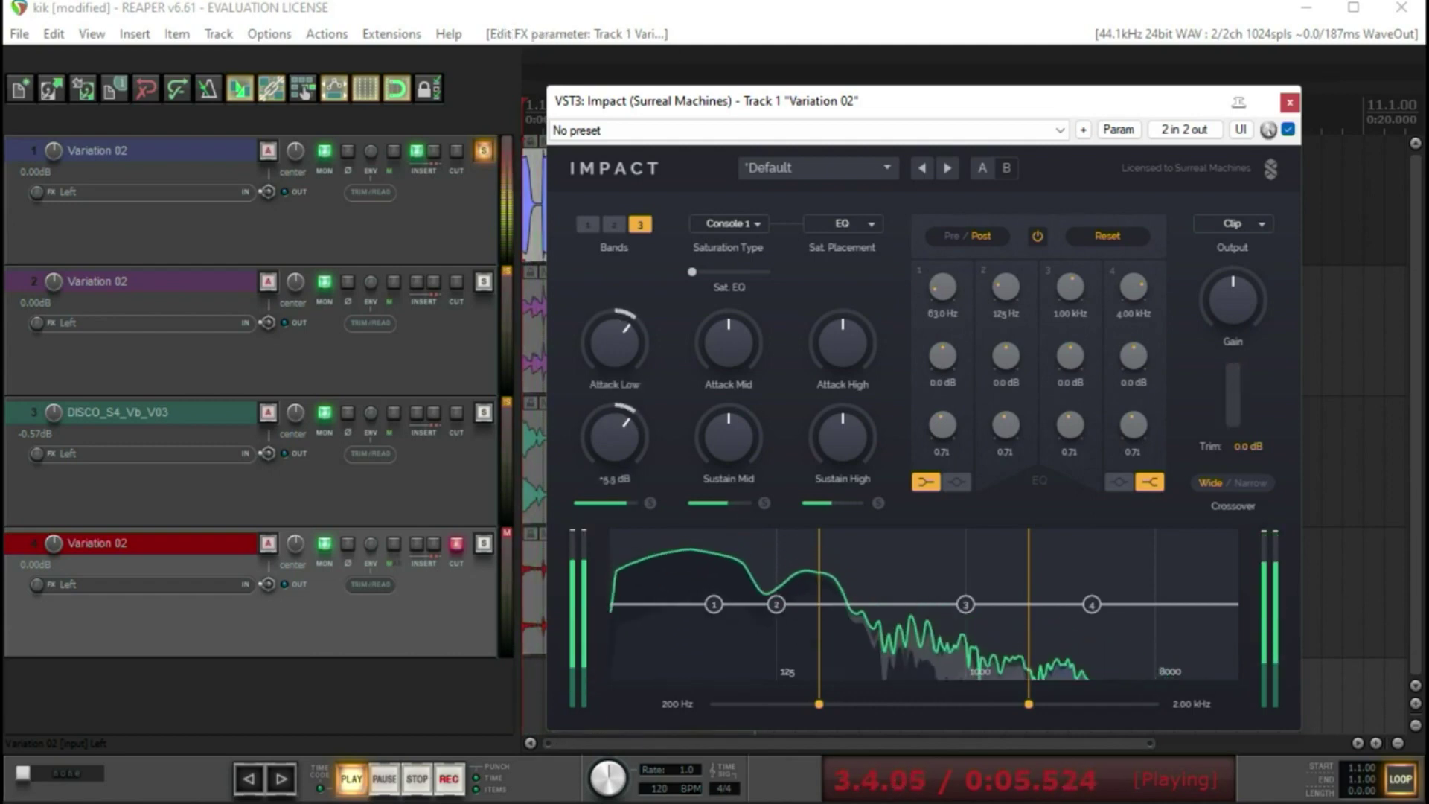
drag(614, 342, 614, 338)
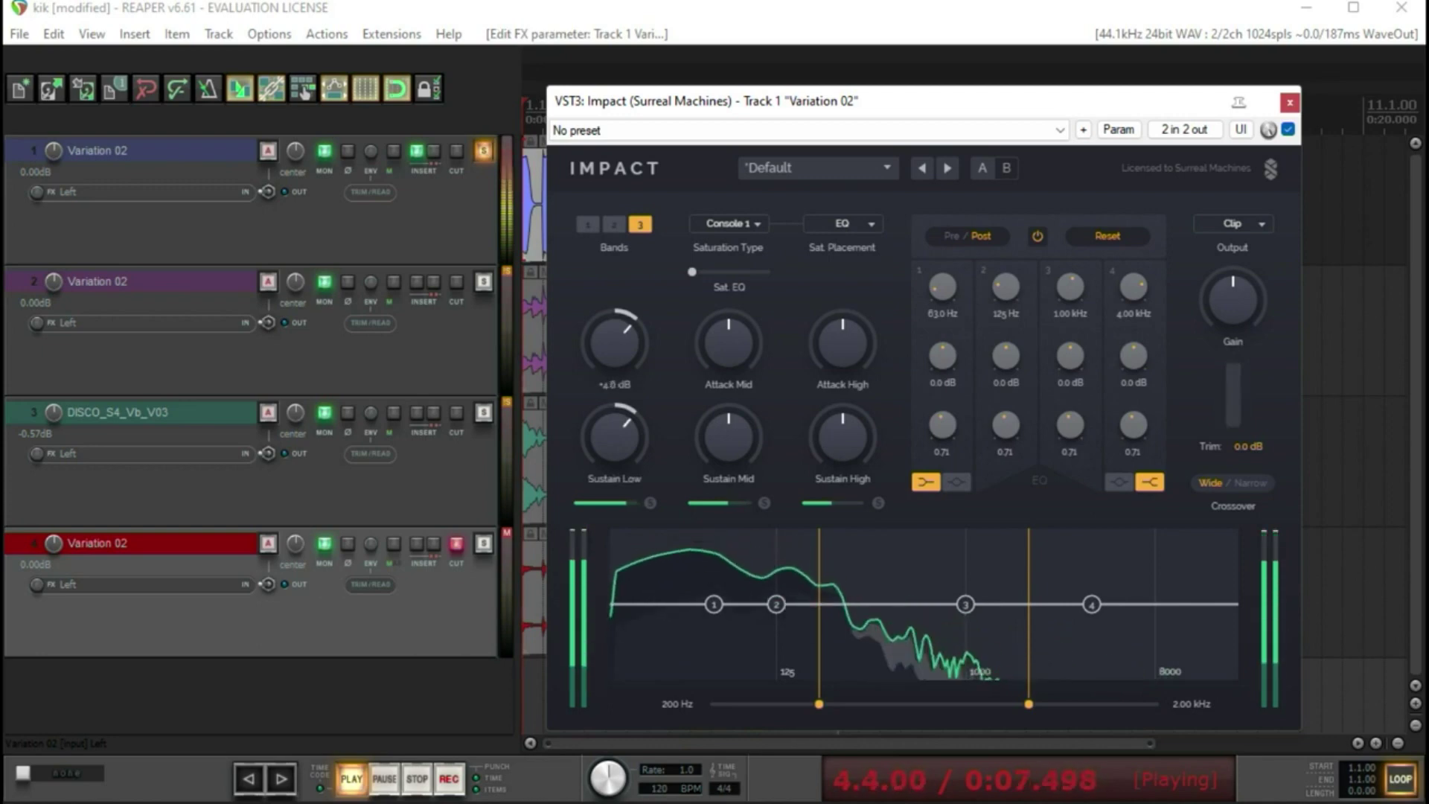
Reduce the attack and sustain of the mid band and boost the attack and sustain of the high band
drag(729, 343, 728, 352)
drag(728, 437, 729, 450)
drag(842, 342, 843, 335)
drag(843, 437, 843, 428)
drag(843, 342, 842, 346)
Fine-tune attack and sustain in all three bands, with Attack Low at about 5.0 dB and Attack High at about 6.2 dB, and stop playback
drag(614, 437, 614, 425)
drag(614, 343, 613, 344)
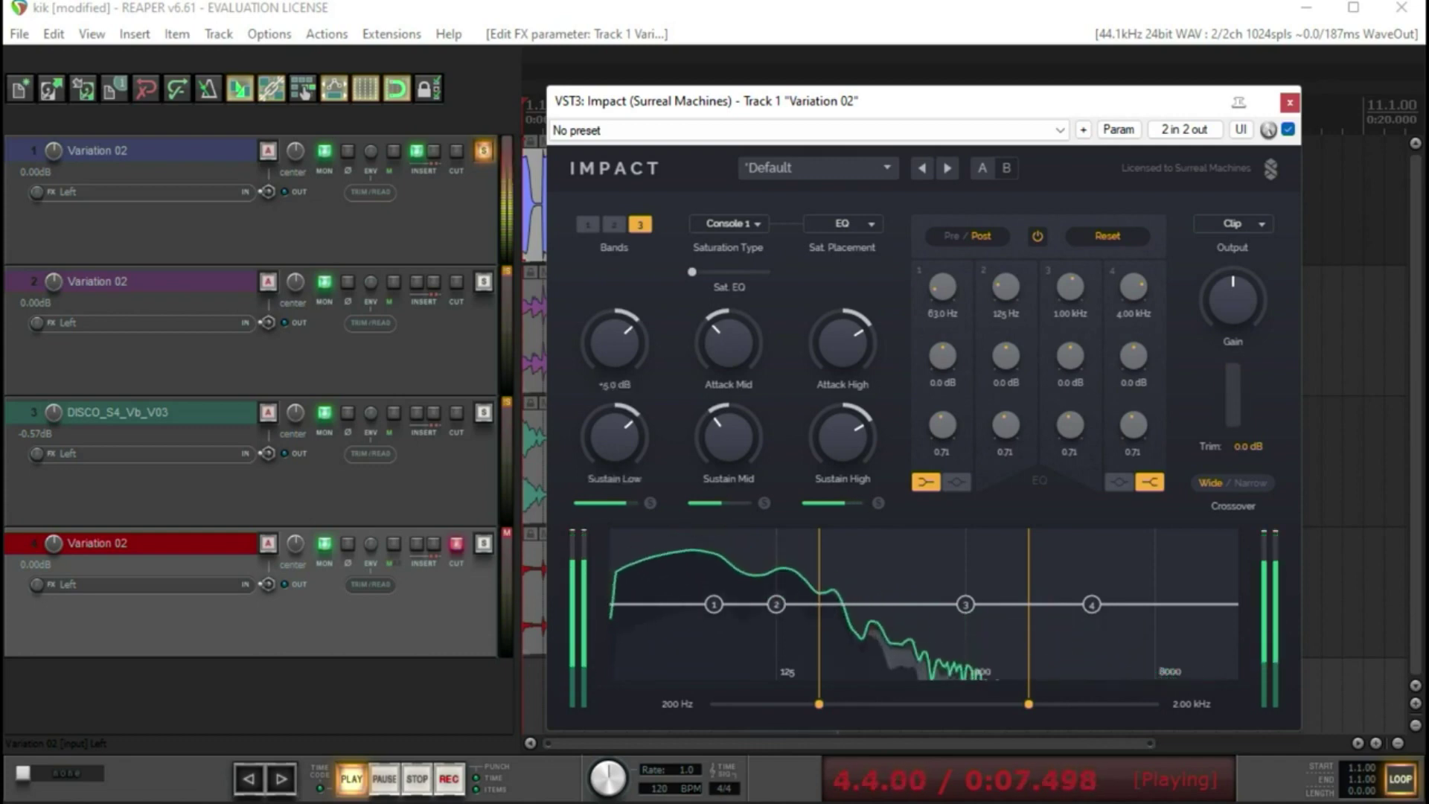
drag(729, 342, 729, 344)
drag(729, 437, 728, 440)
drag(842, 342, 842, 344)
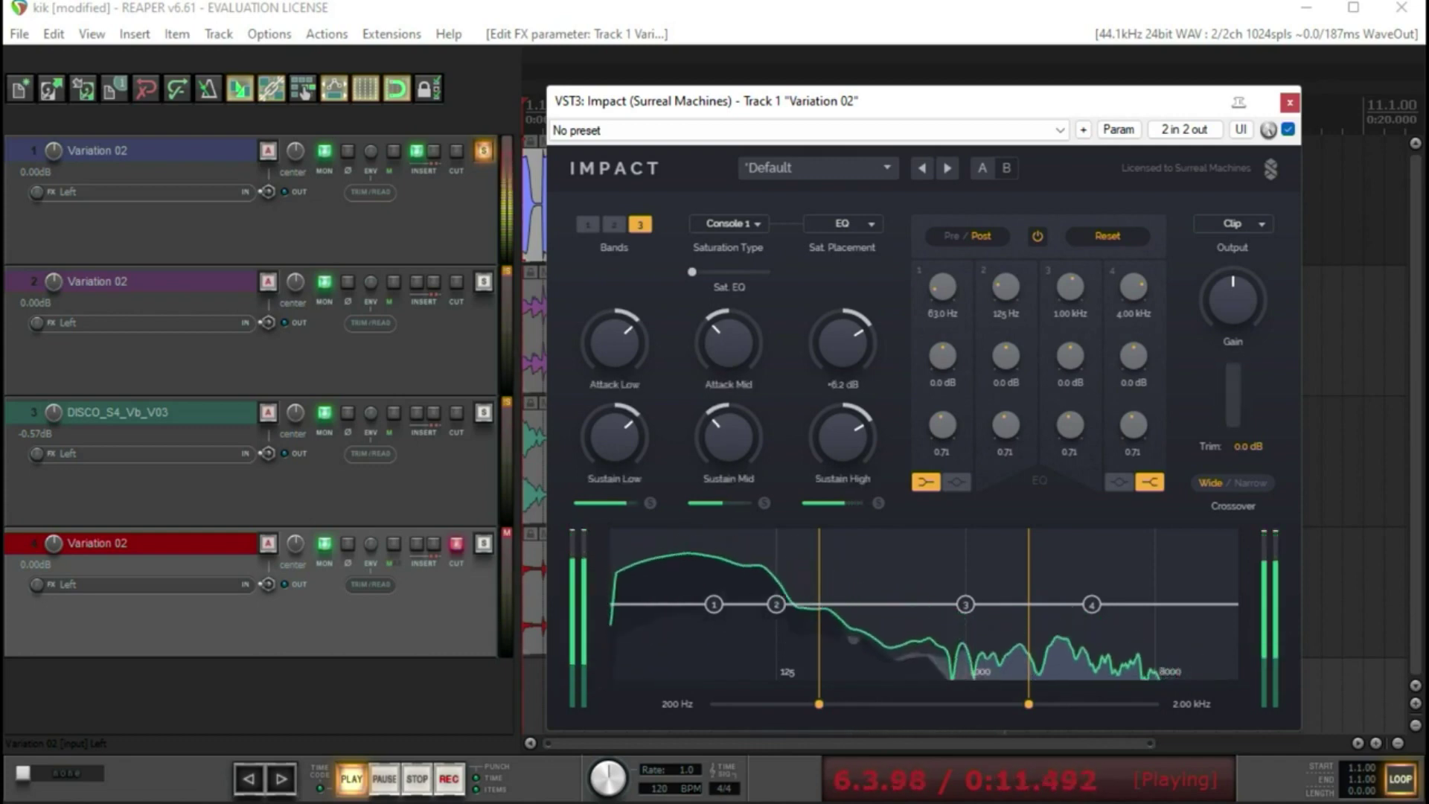
drag(843, 437, 842, 438)
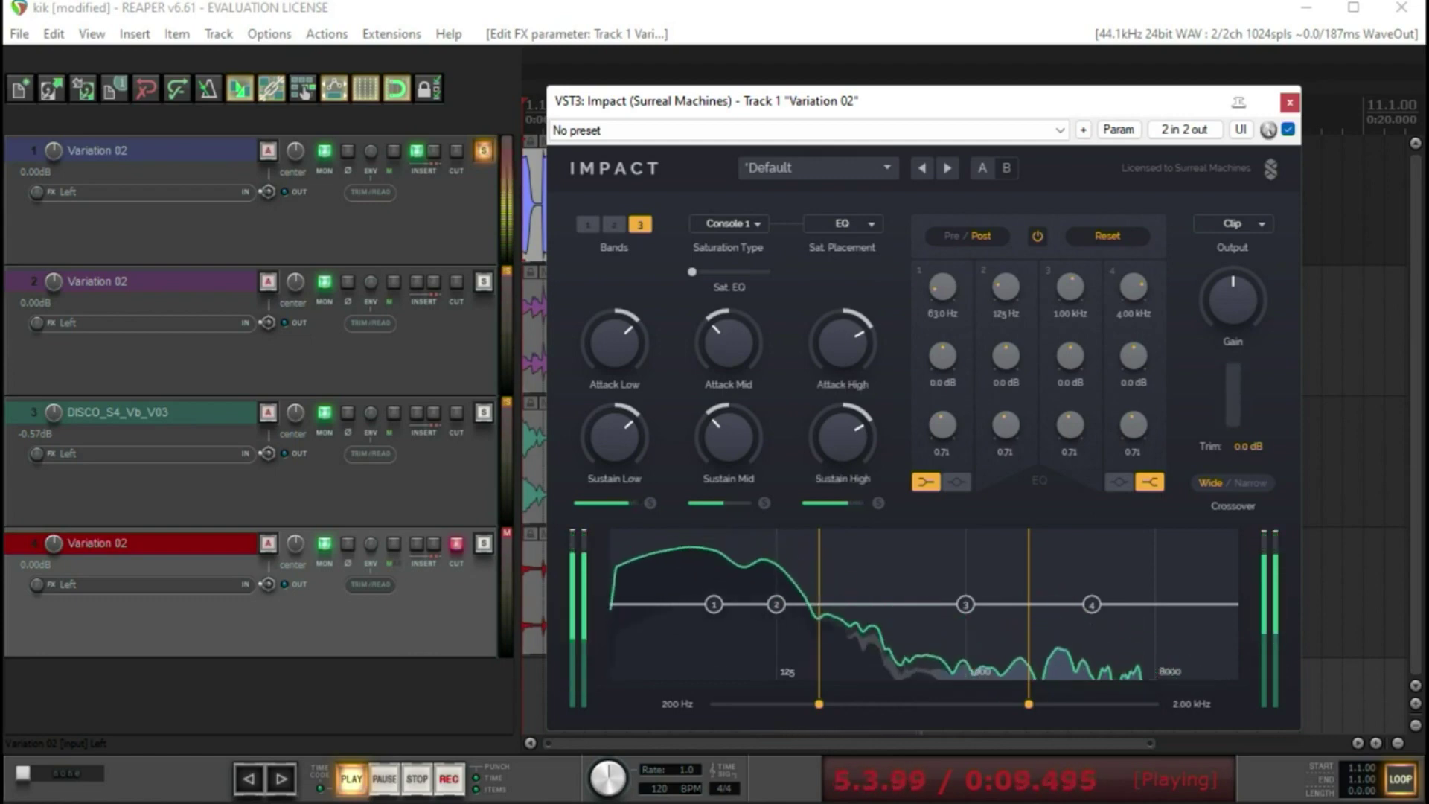
key(space)
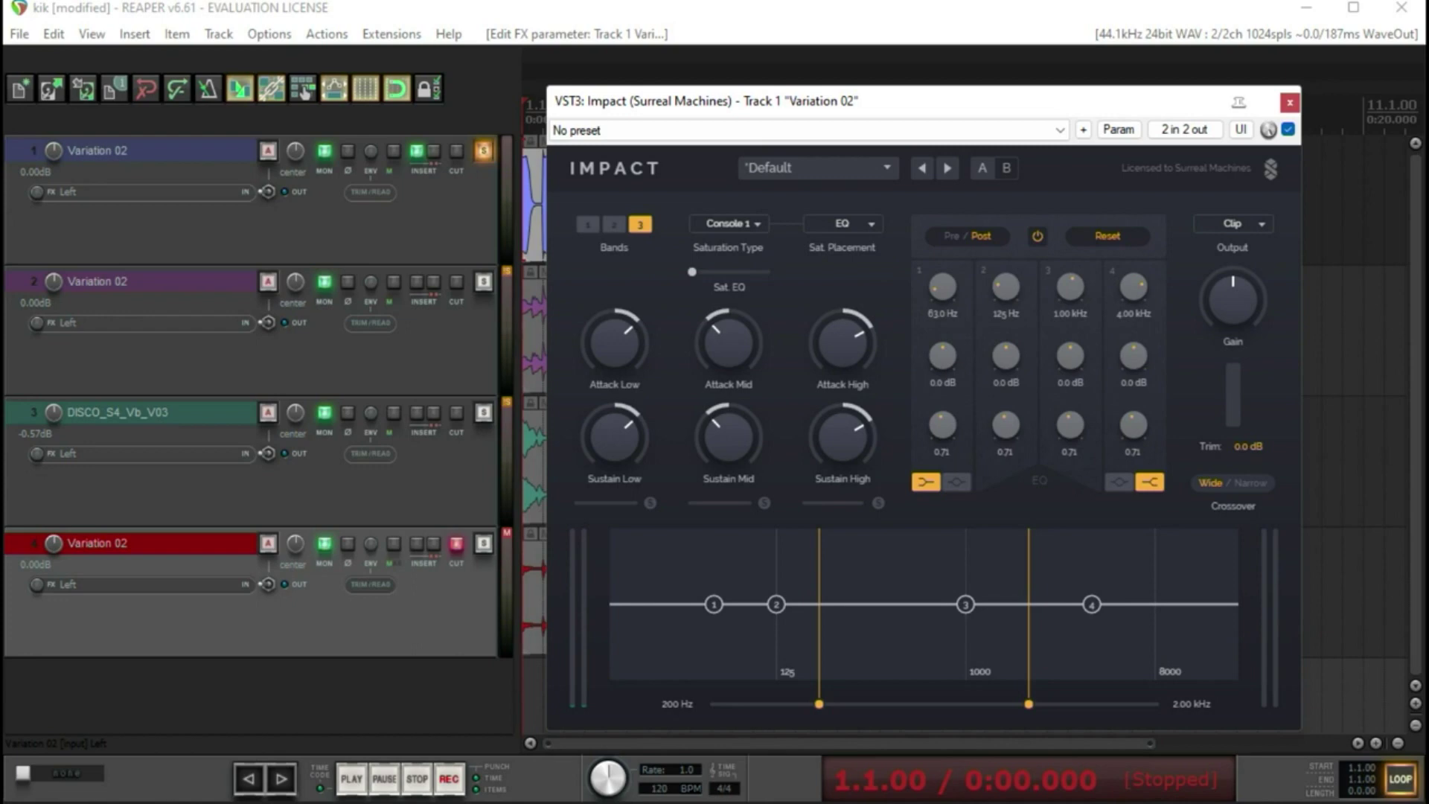
Play the kick again, raise Attack High to about 8.0 dB and stop playback
mouse_move(843, 438)
key(space)
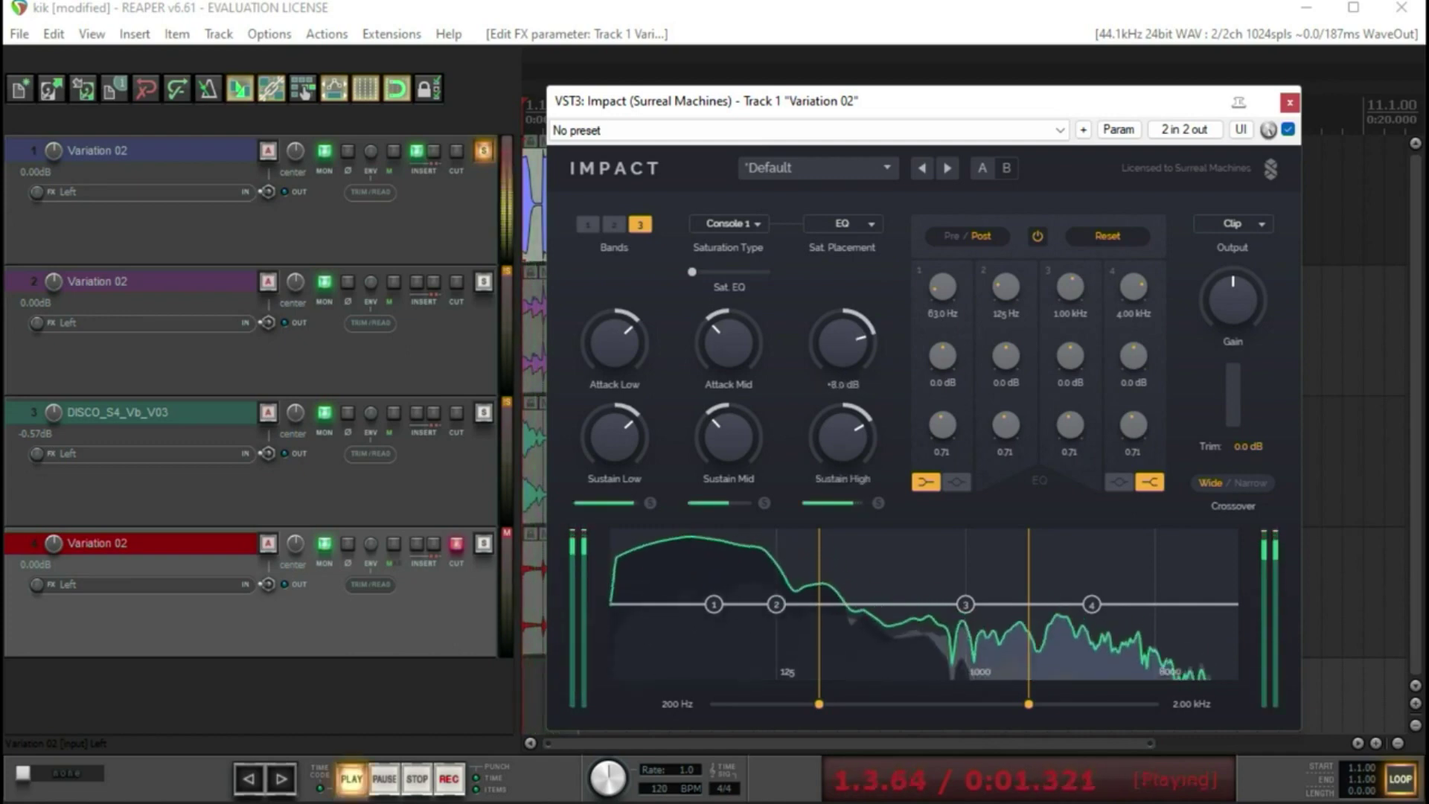
drag(842, 343, 843, 316)
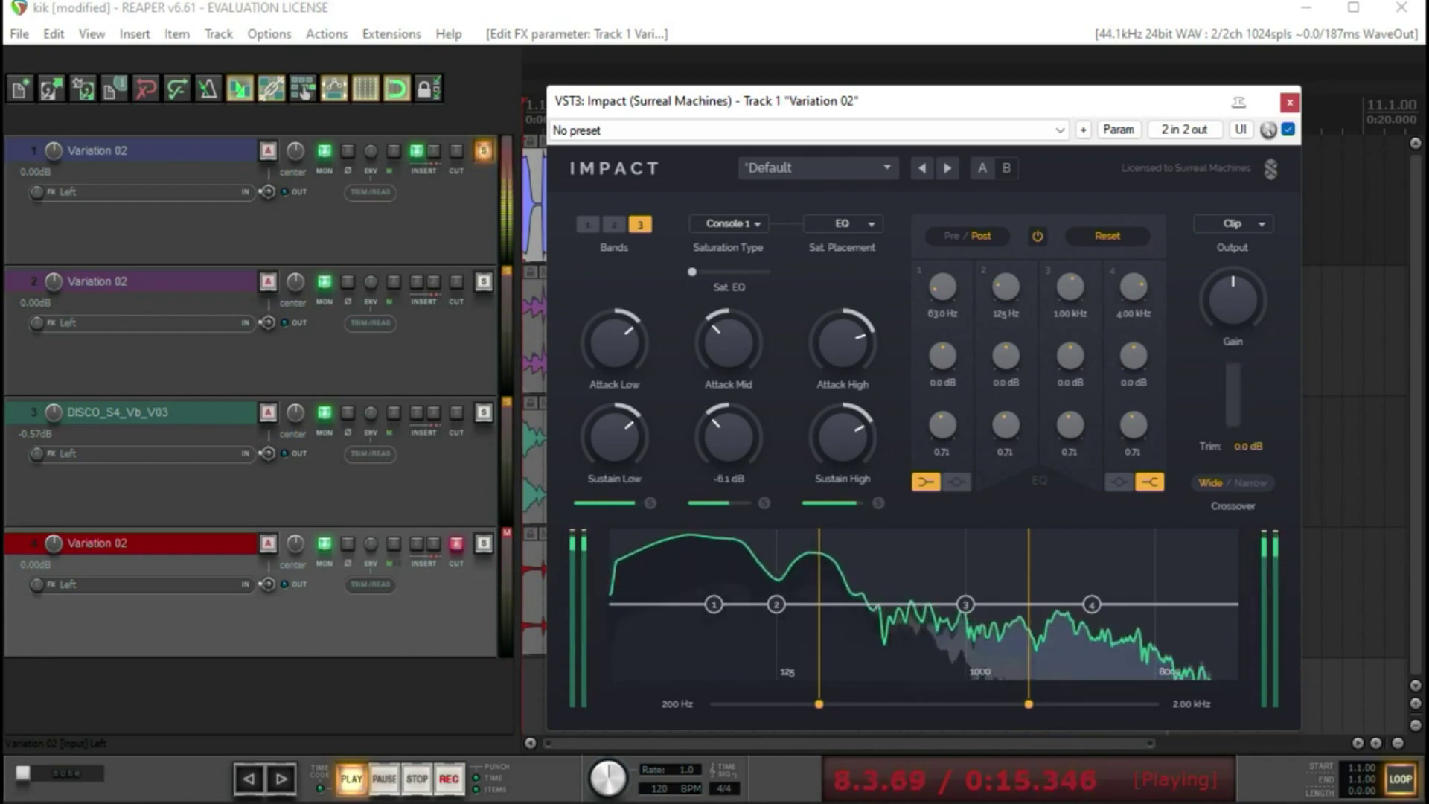
key(space)
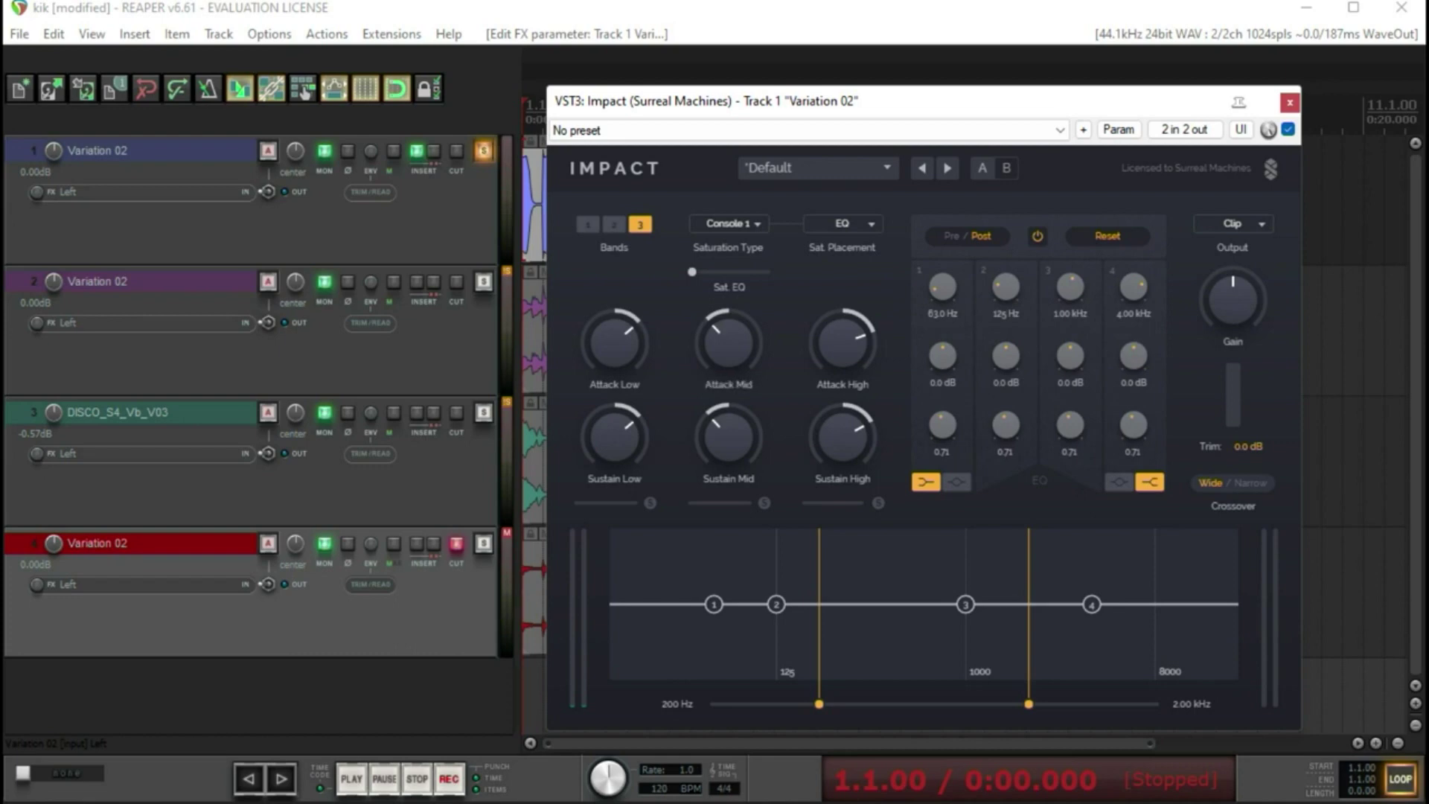
Solo tracks 2 and 3 alongside track 1 and compare the playback with Impact bypassed and active
click(484, 413)
click(483, 281)
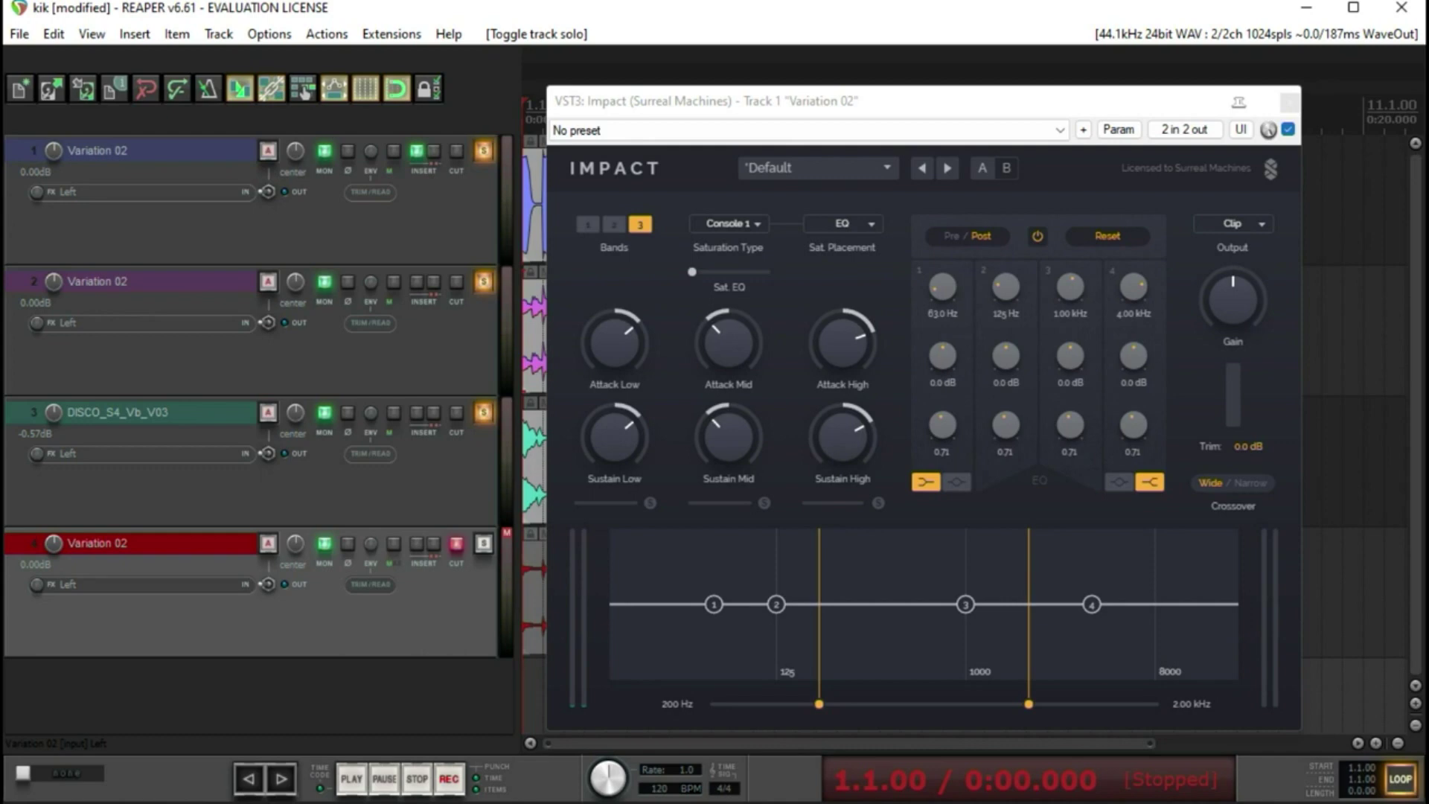
key(b)
key(space)
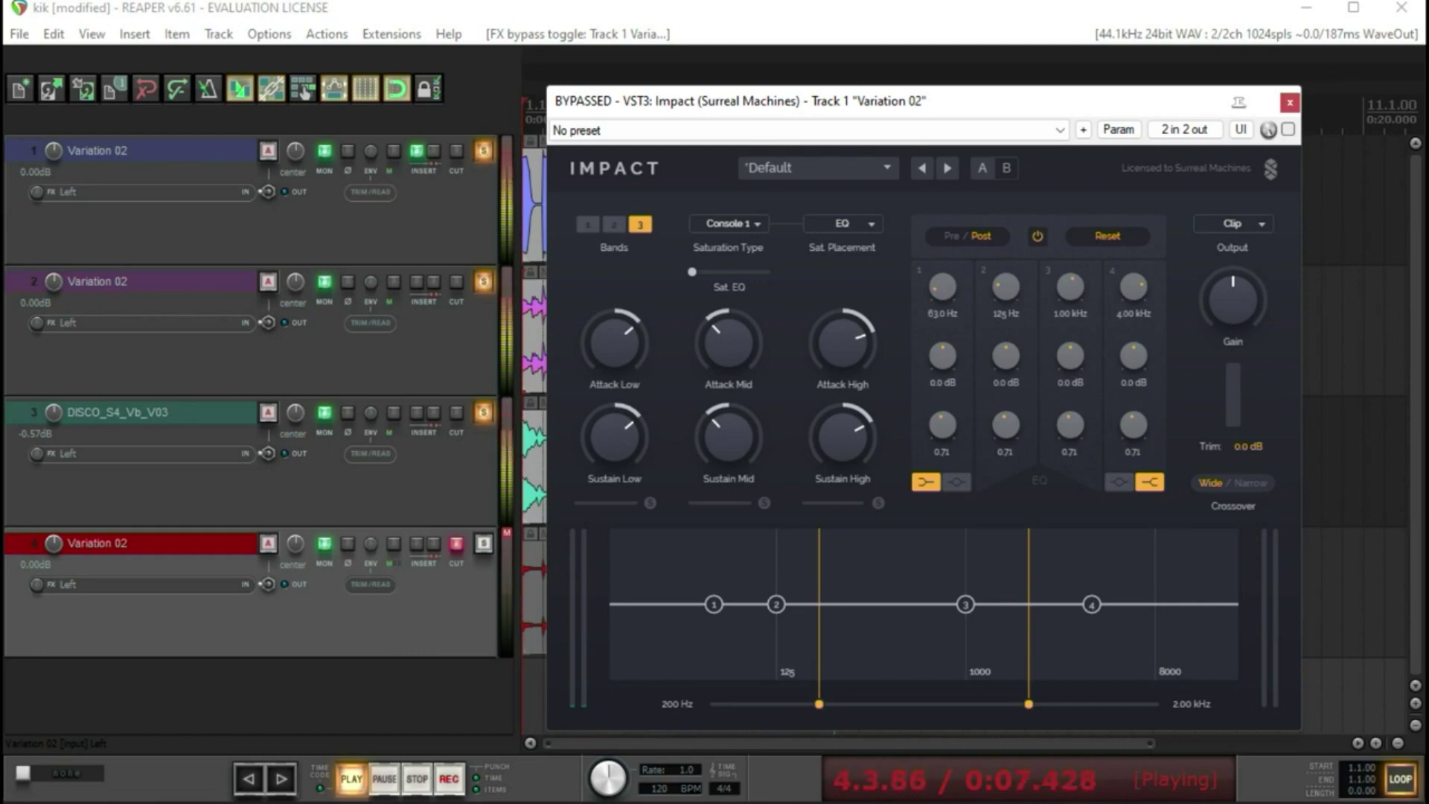
key(b)
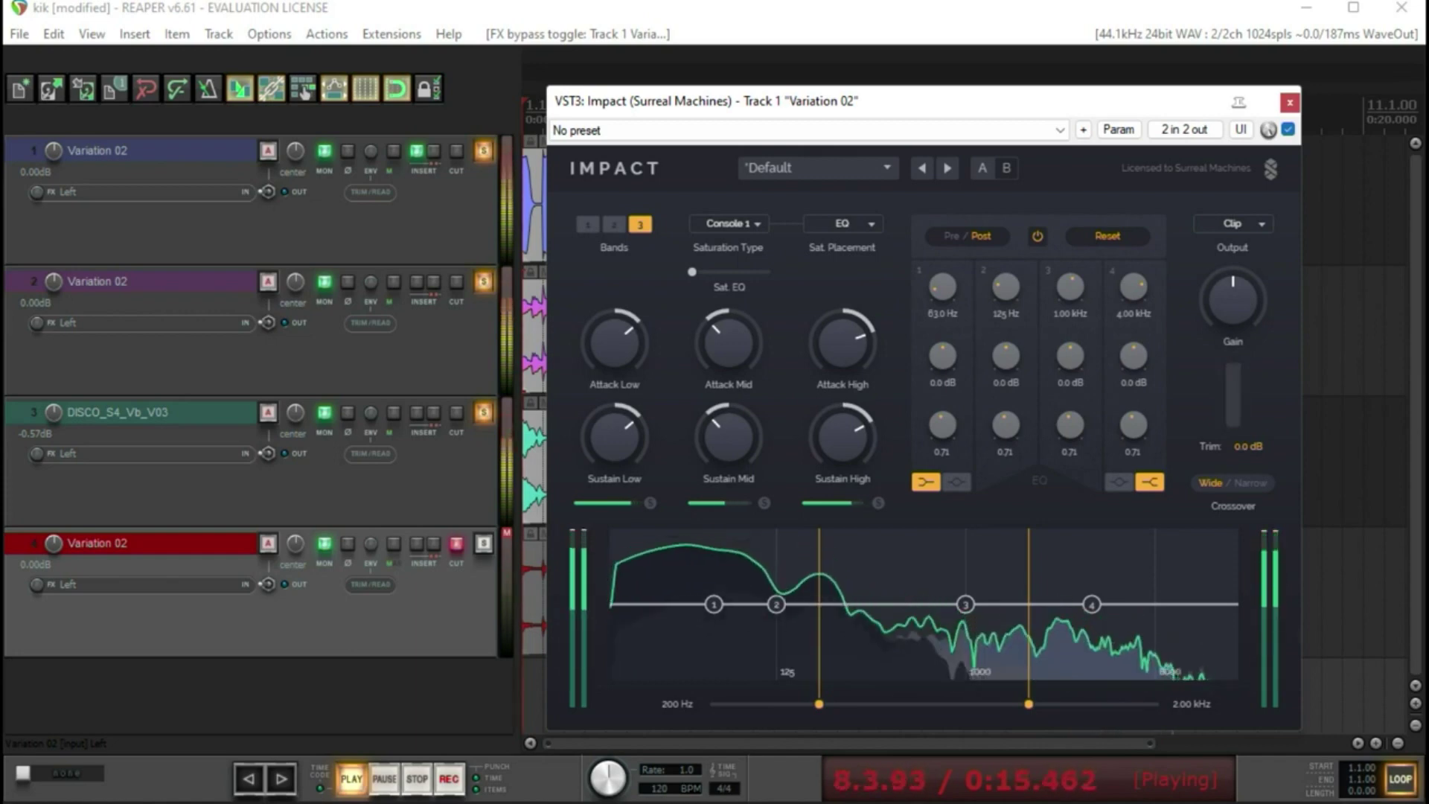
key(b)
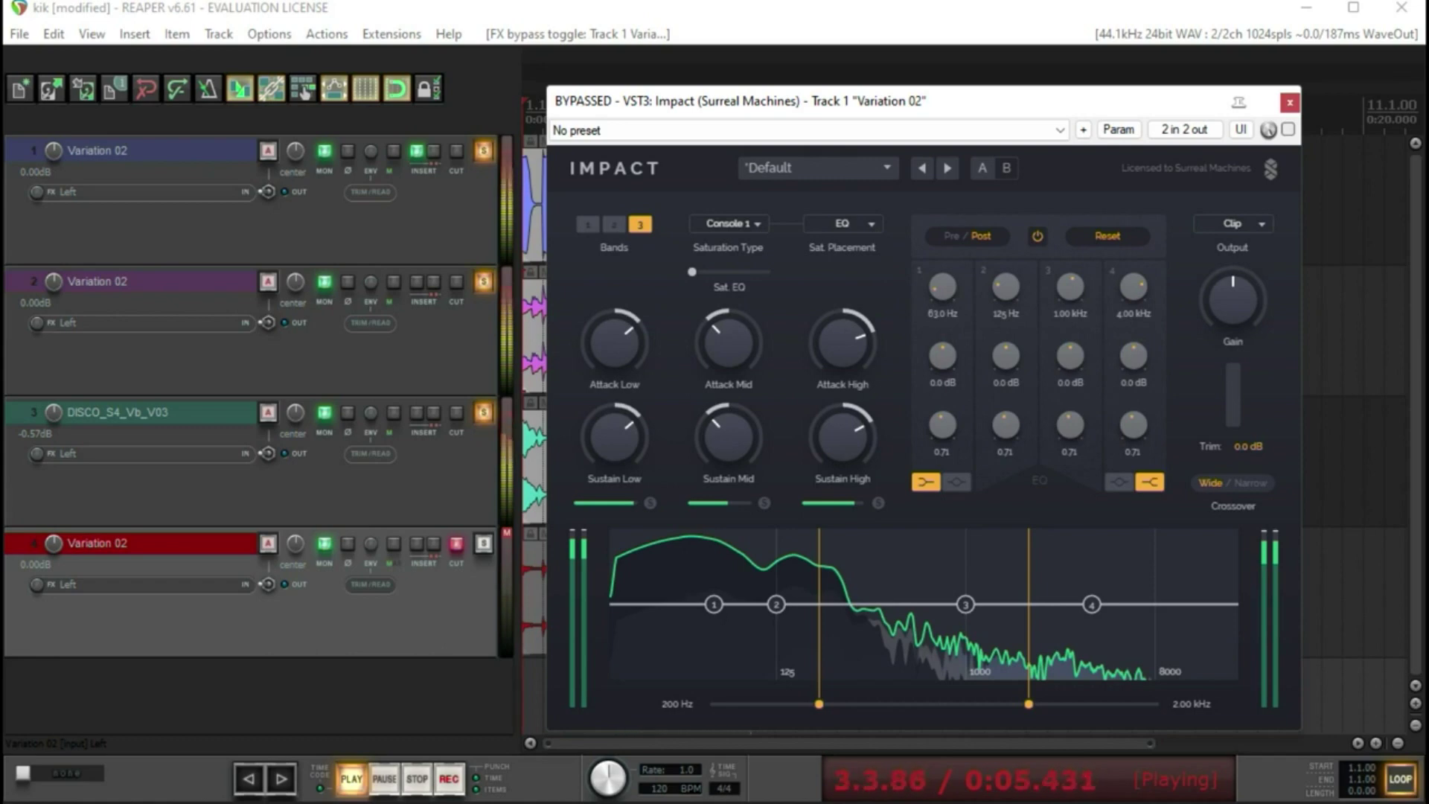
key(b)
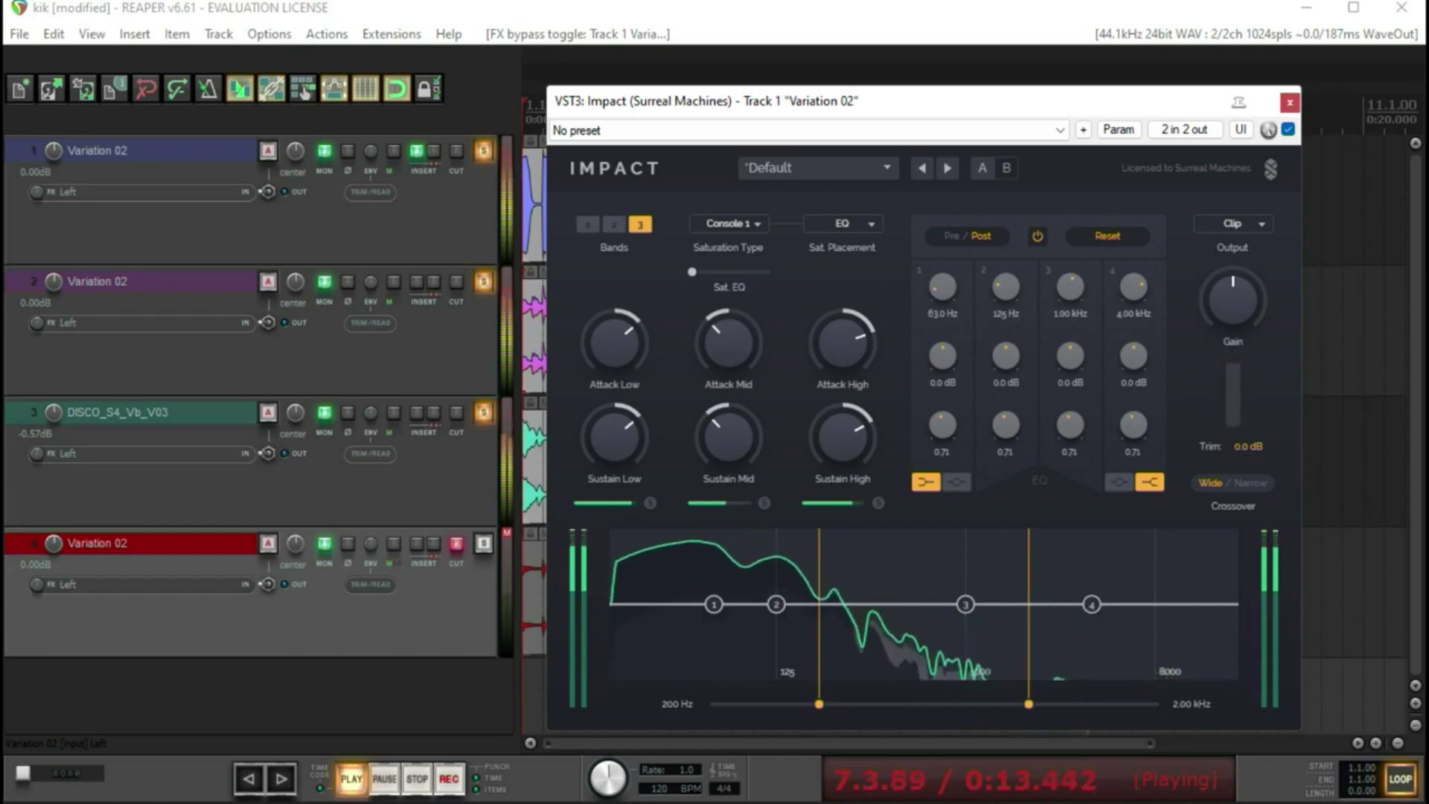
key(space)
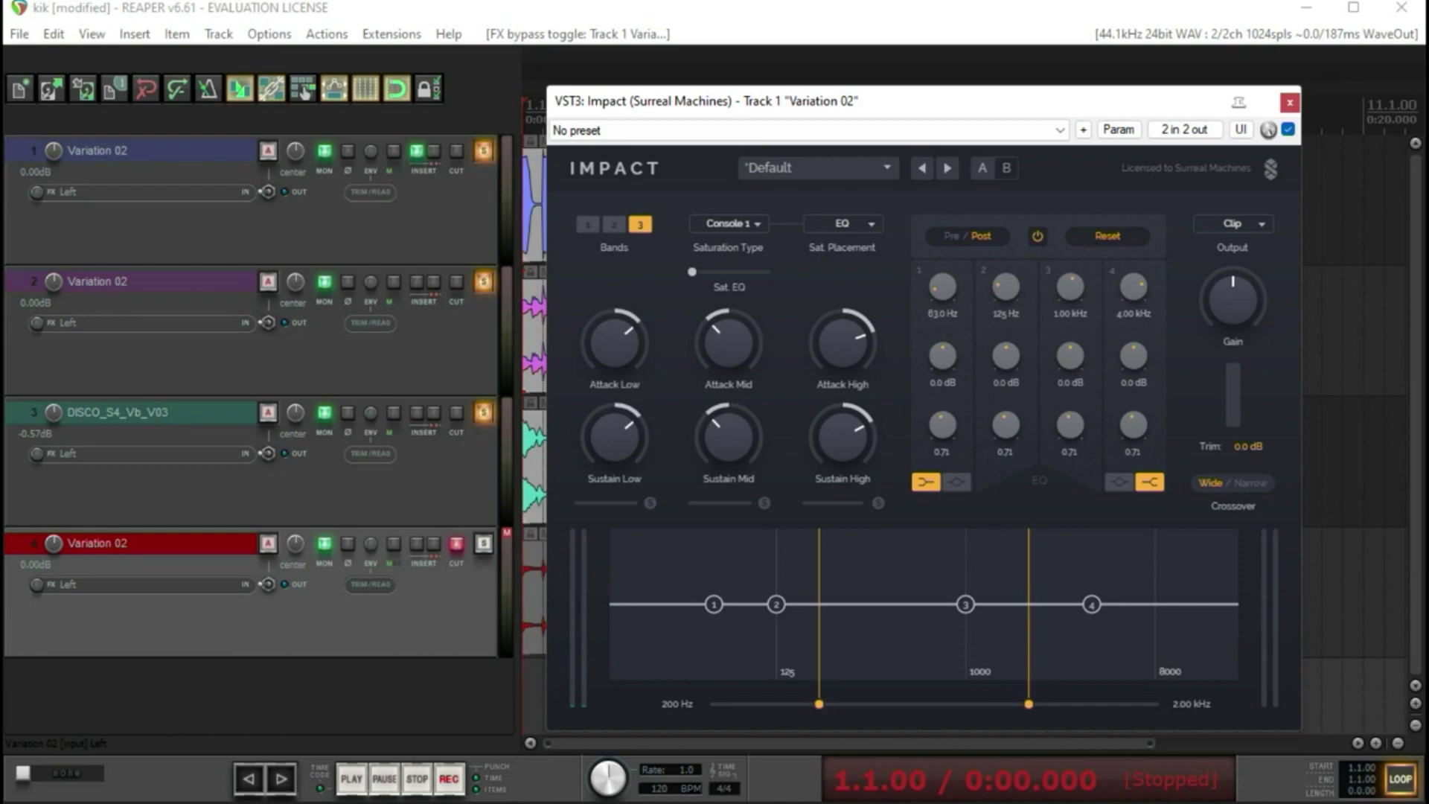
During playback, raise Impact's Sat. EQ saturation amount to slightly below halfway, and close the plugin after stopping
mouse_move(614, 435)
mouse_move(843, 343)
key(space)
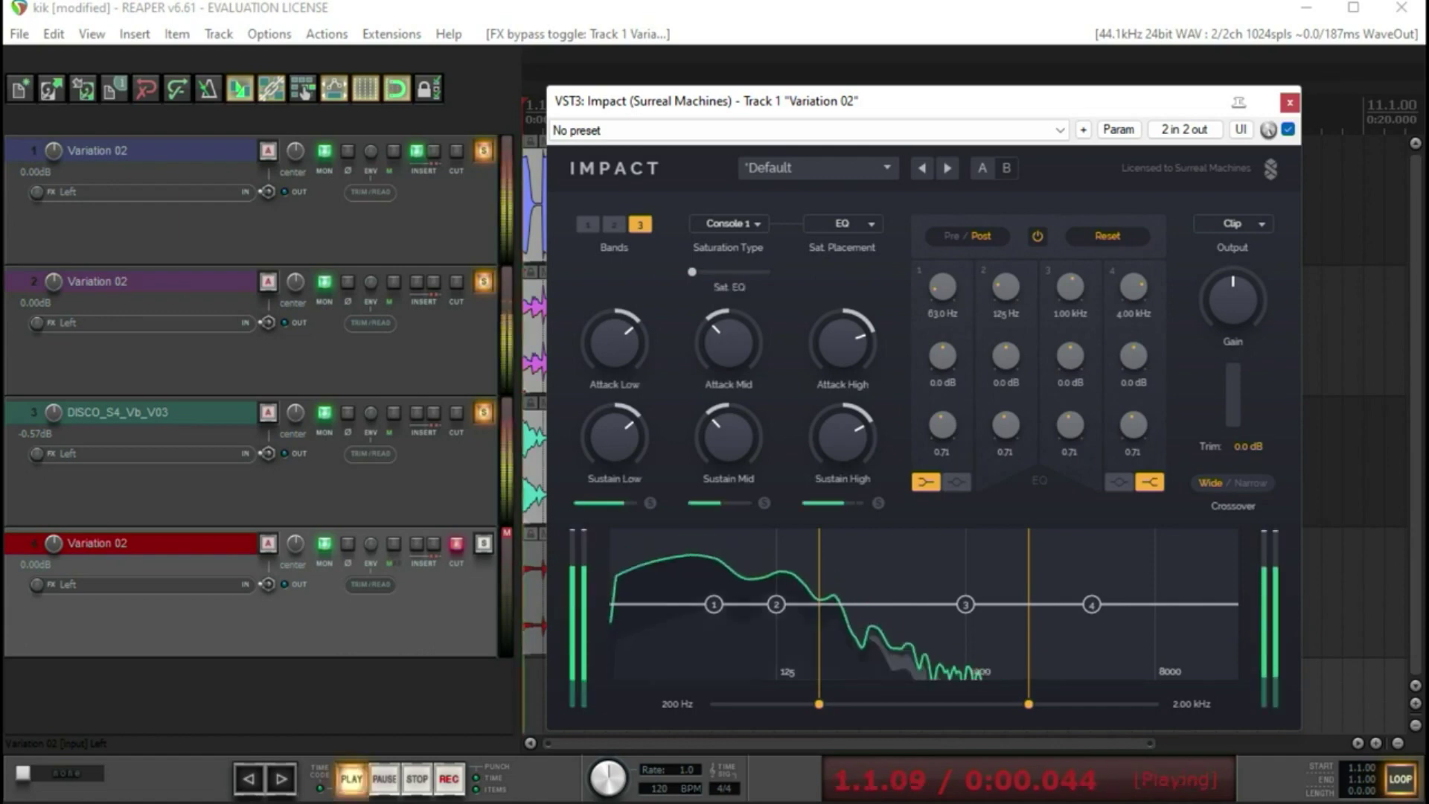
mouse_move(692, 272)
drag(692, 273, 721, 273)
mouse_move(727, 342)
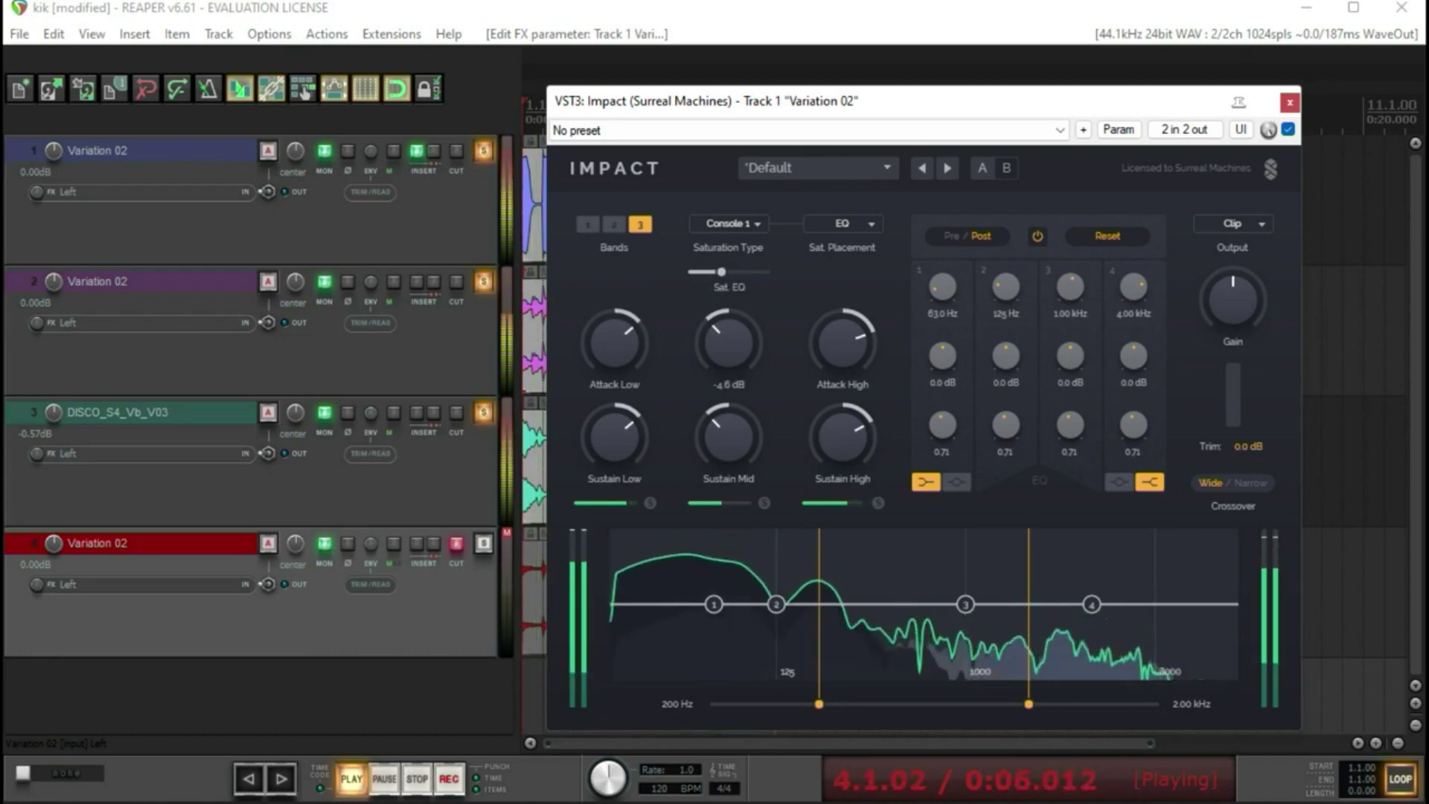
key(space)
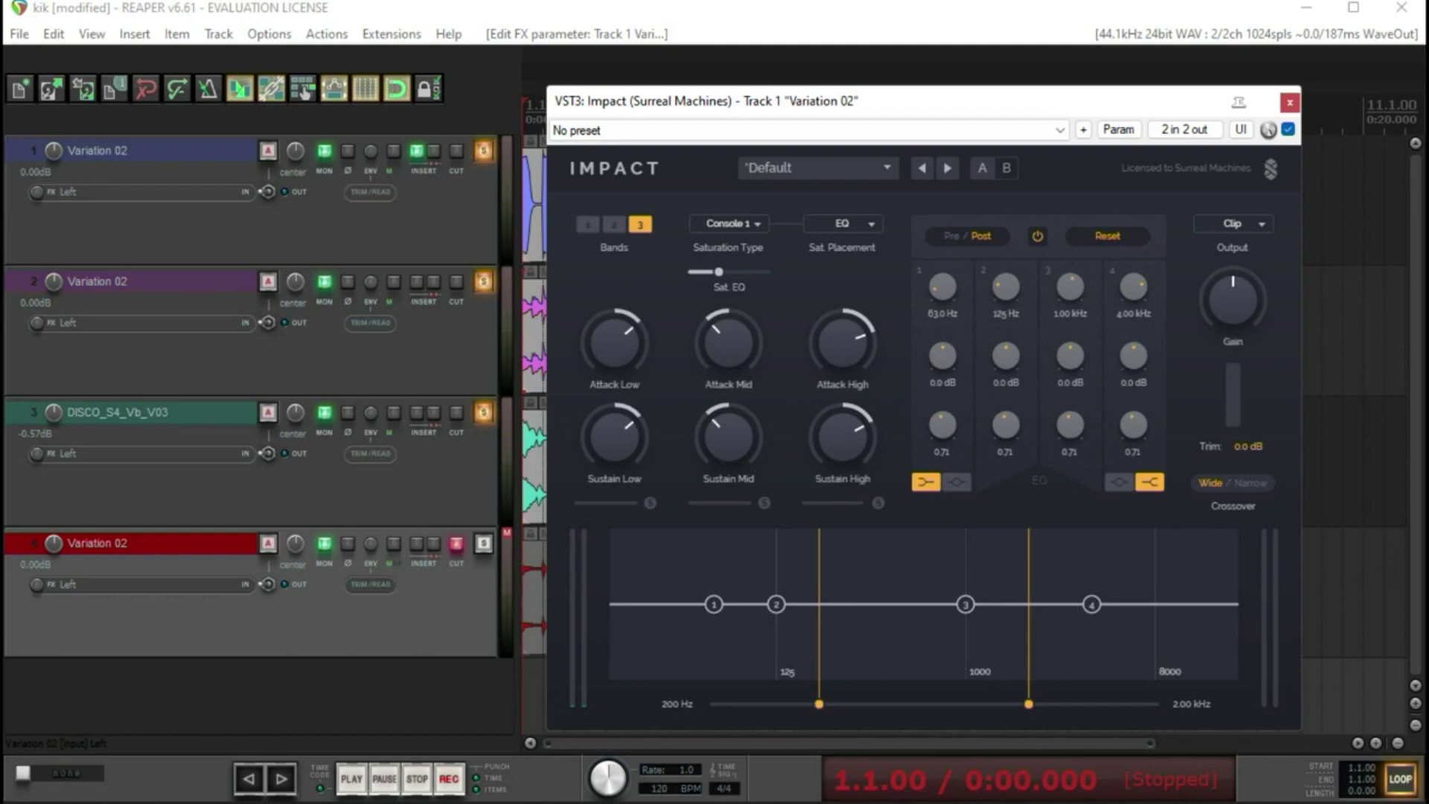
key(Escape)
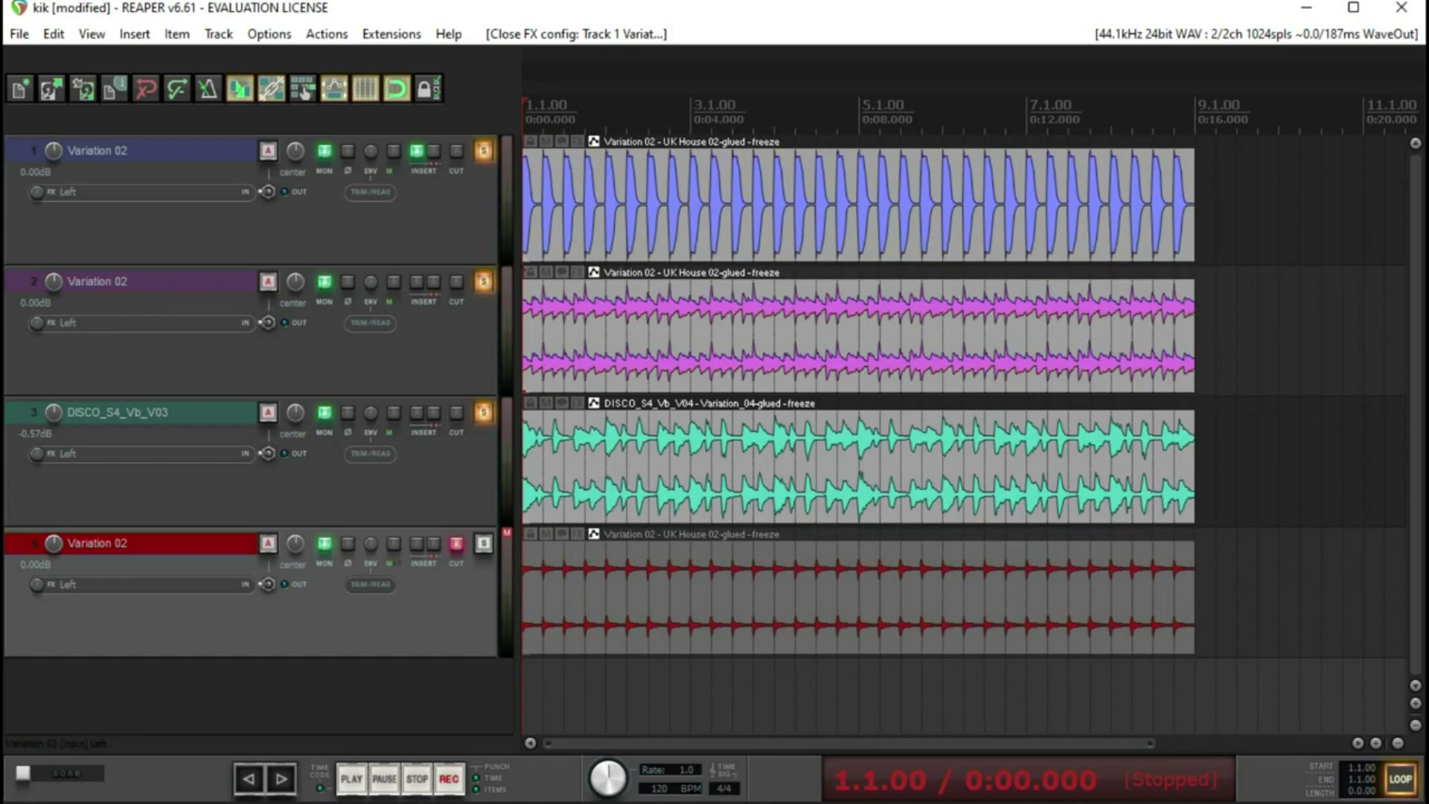
Unsolo tracks 1 to 3, and solo and unmute track 4
click(483, 412)
click(483, 281)
click(483, 150)
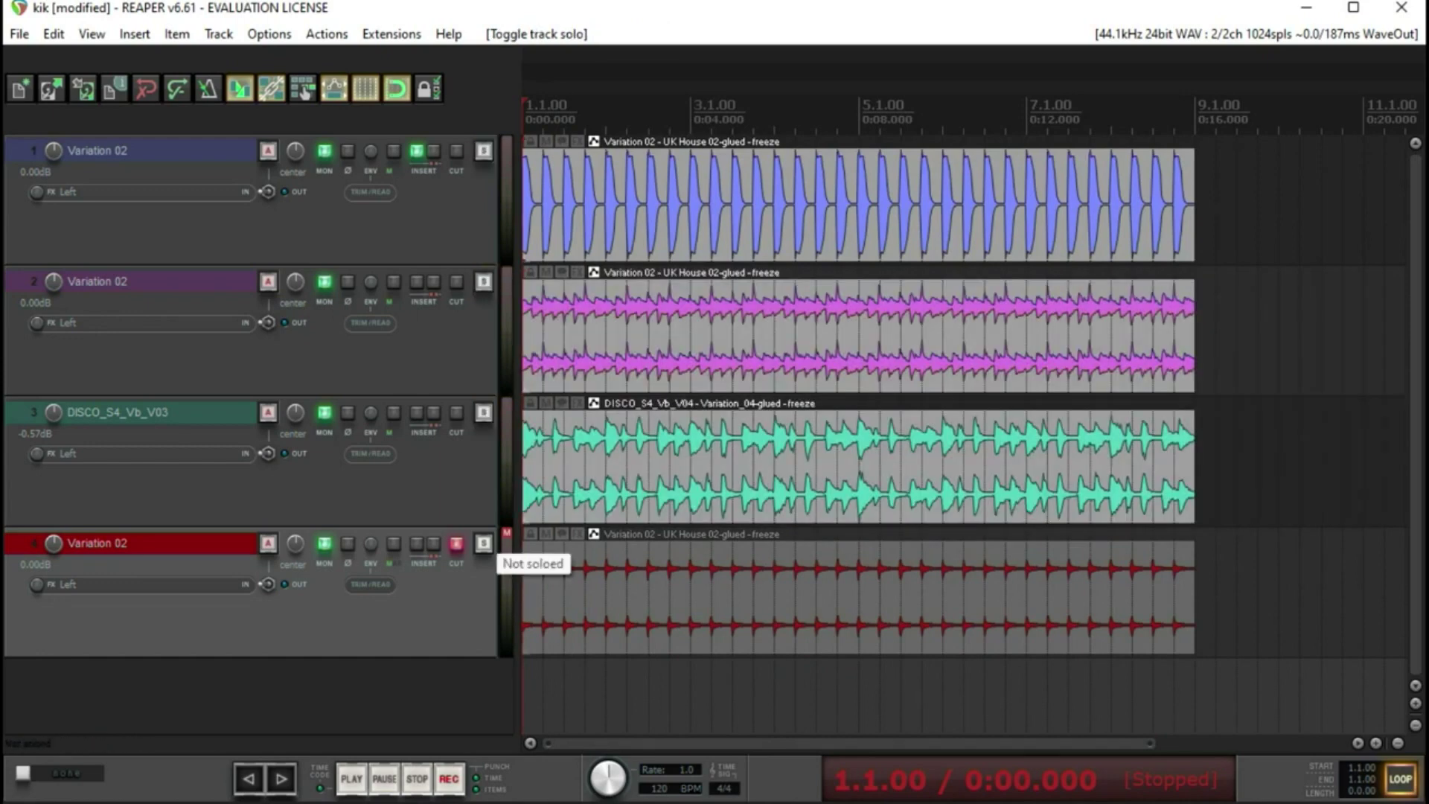
click(483, 543)
click(456, 542)
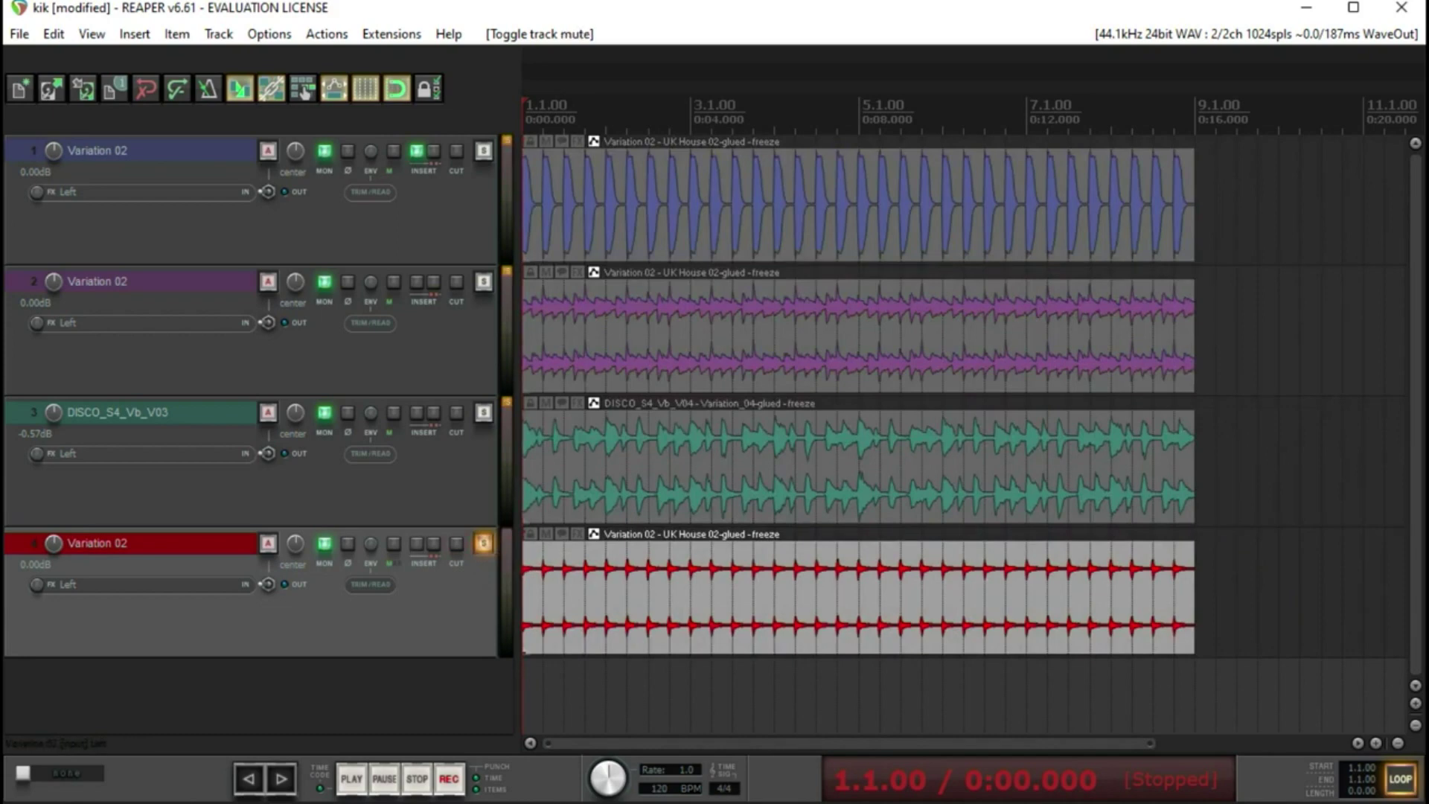
Add the Impact plugin to track 4 and load the user preset "Pjota Kik Acustic"
click(417, 543)
double_click(748, 203)
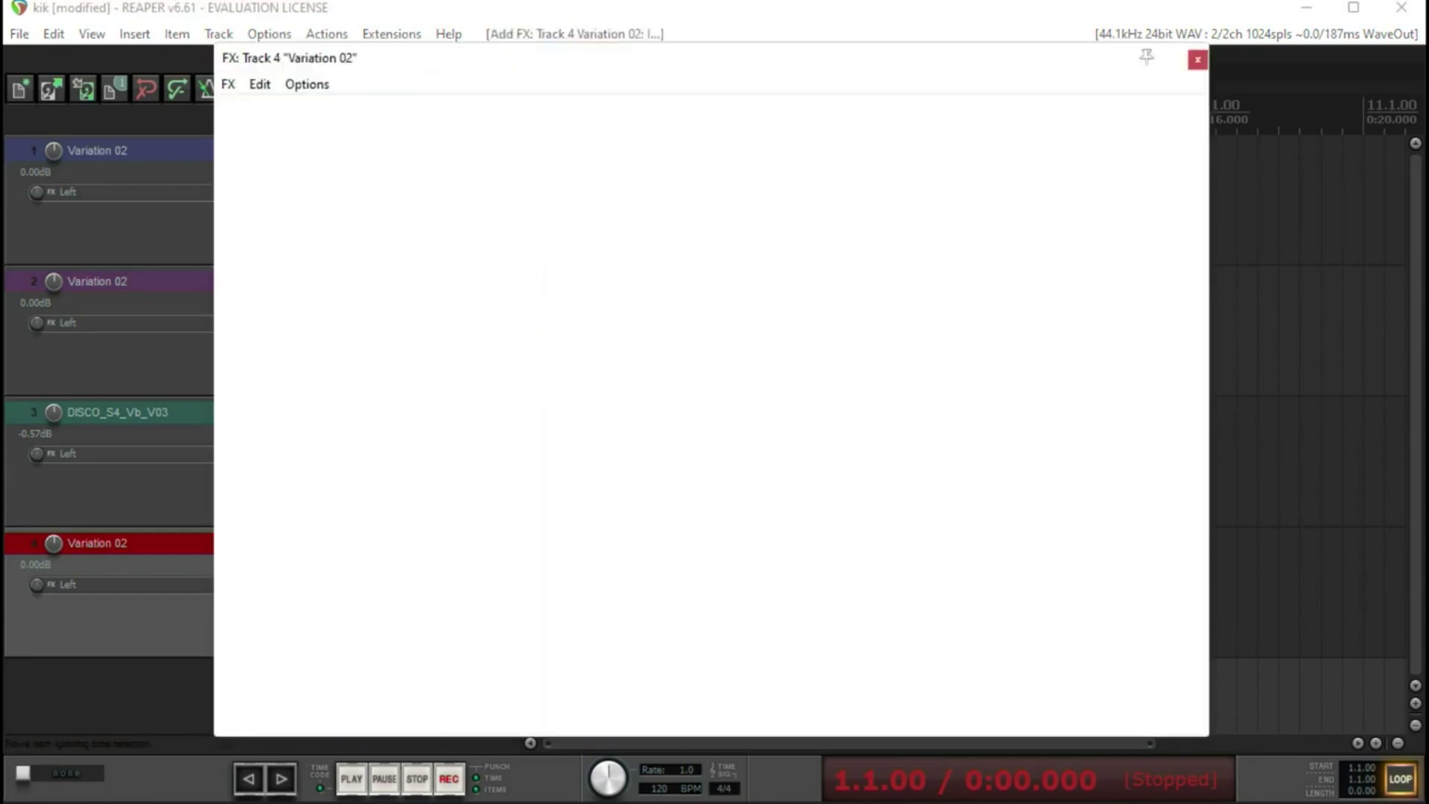
click(715, 135)
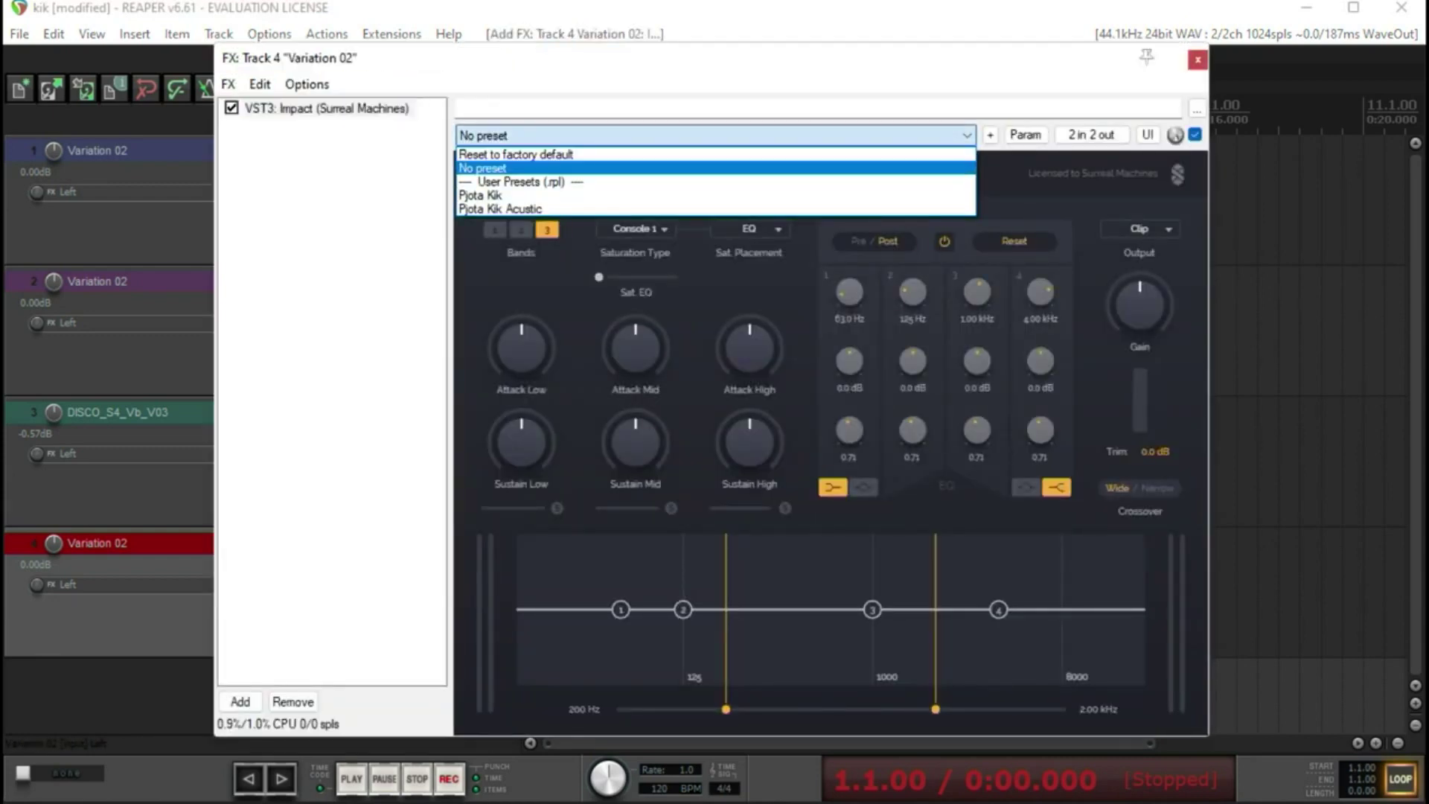
key(Down)
key(Down)
key(Down)
key(Return)
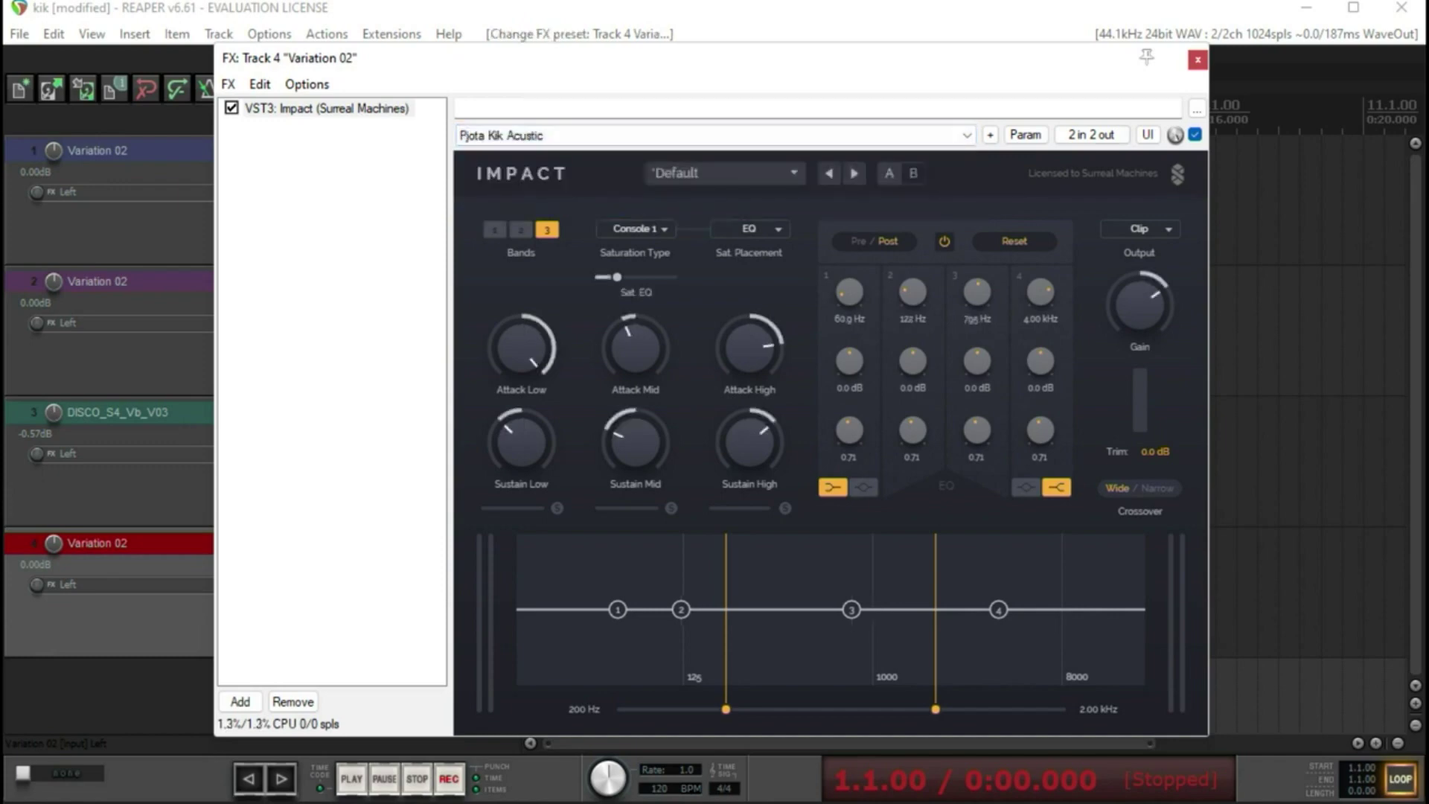
Close track 4's FX chain window and move the floating Impact window clear of the track controls
key(Escape)
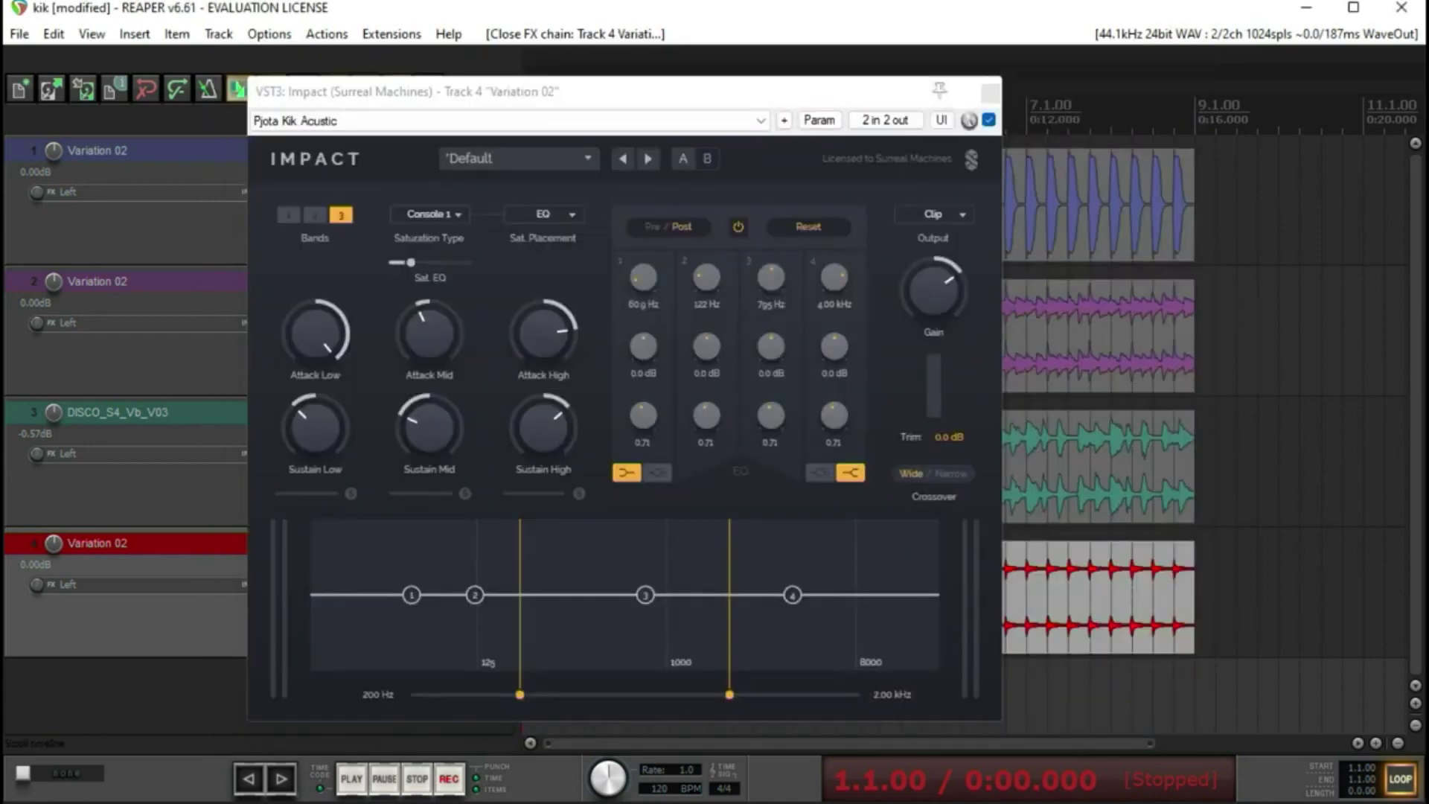
drag(876, 97, 1183, 89)
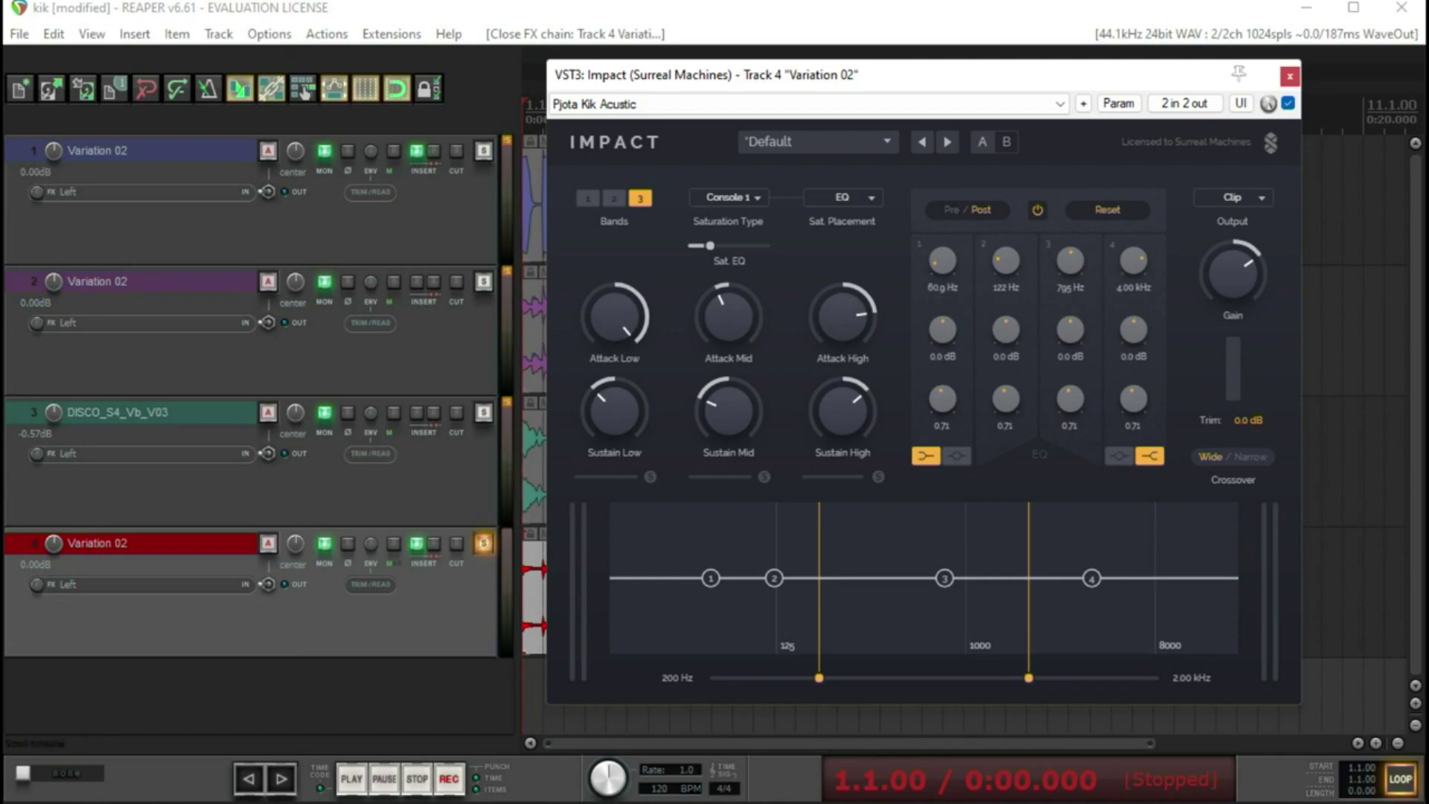
mouse_move(1115, 72)
mouse_down()
mouse_move(1088, 69)
mouse_move(1114, 73)
mouse_up()
Play track 4 solo and compare the kick with Impact bypassed and active, leaving the plugin enabled when stopping playback
click(1286, 104)
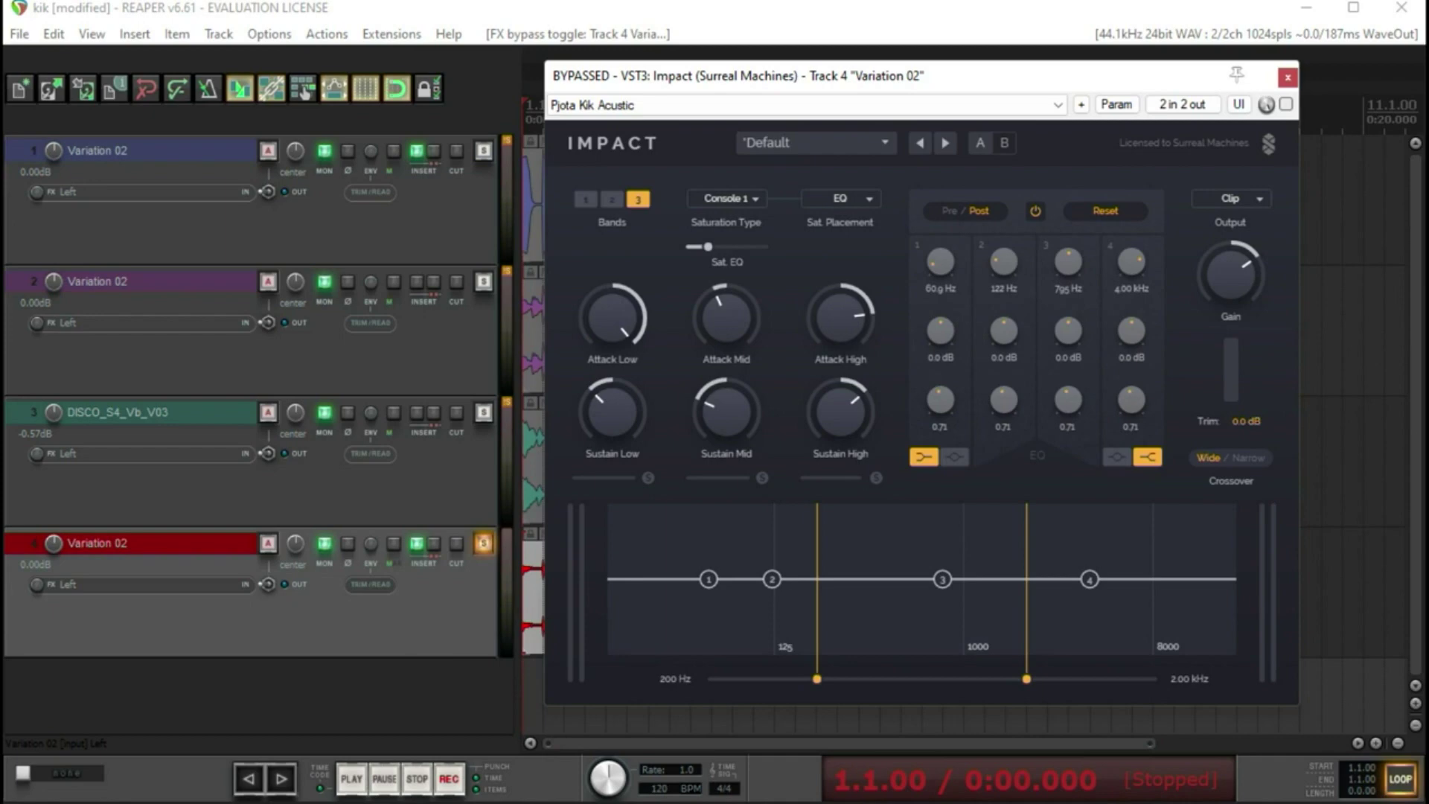
key(space)
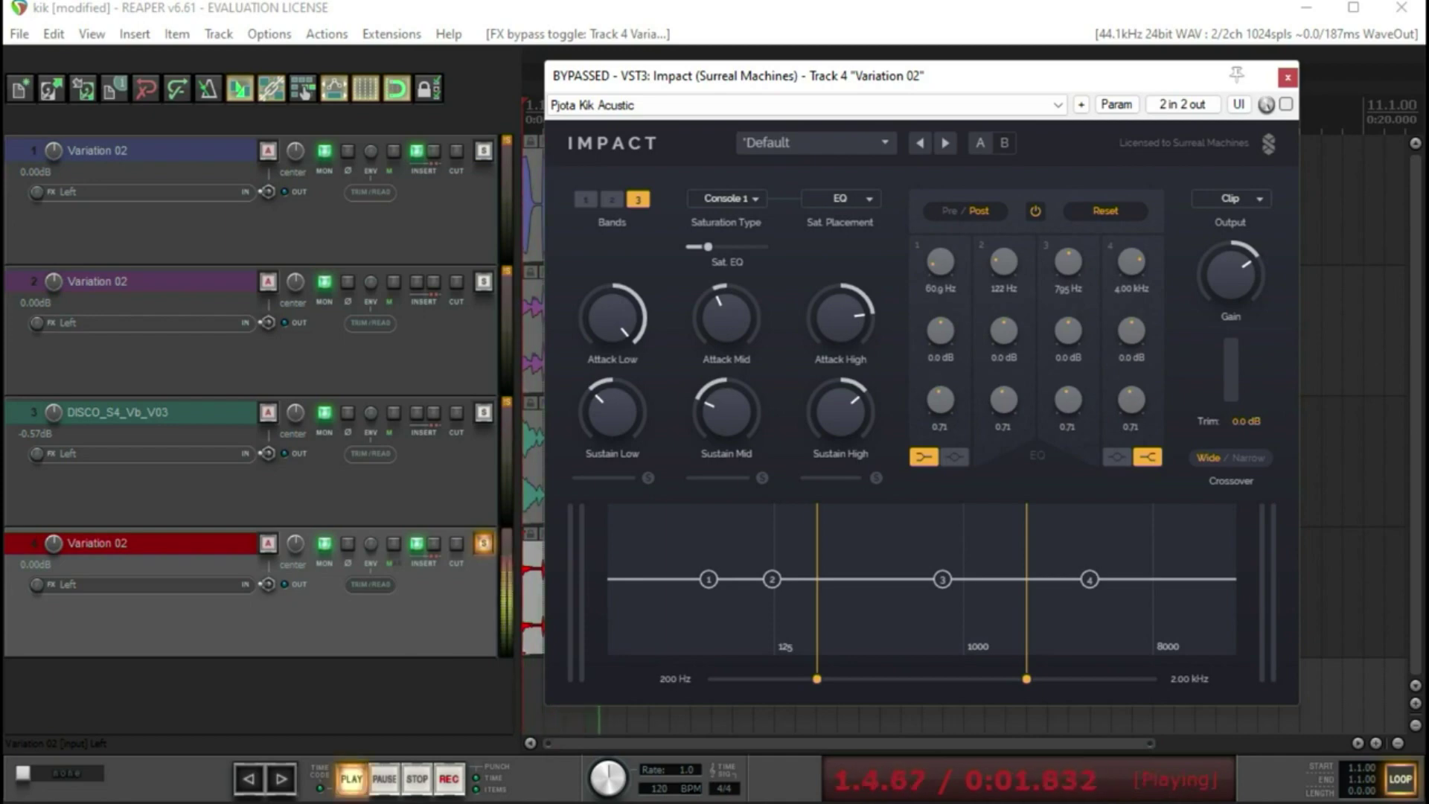
key(b)
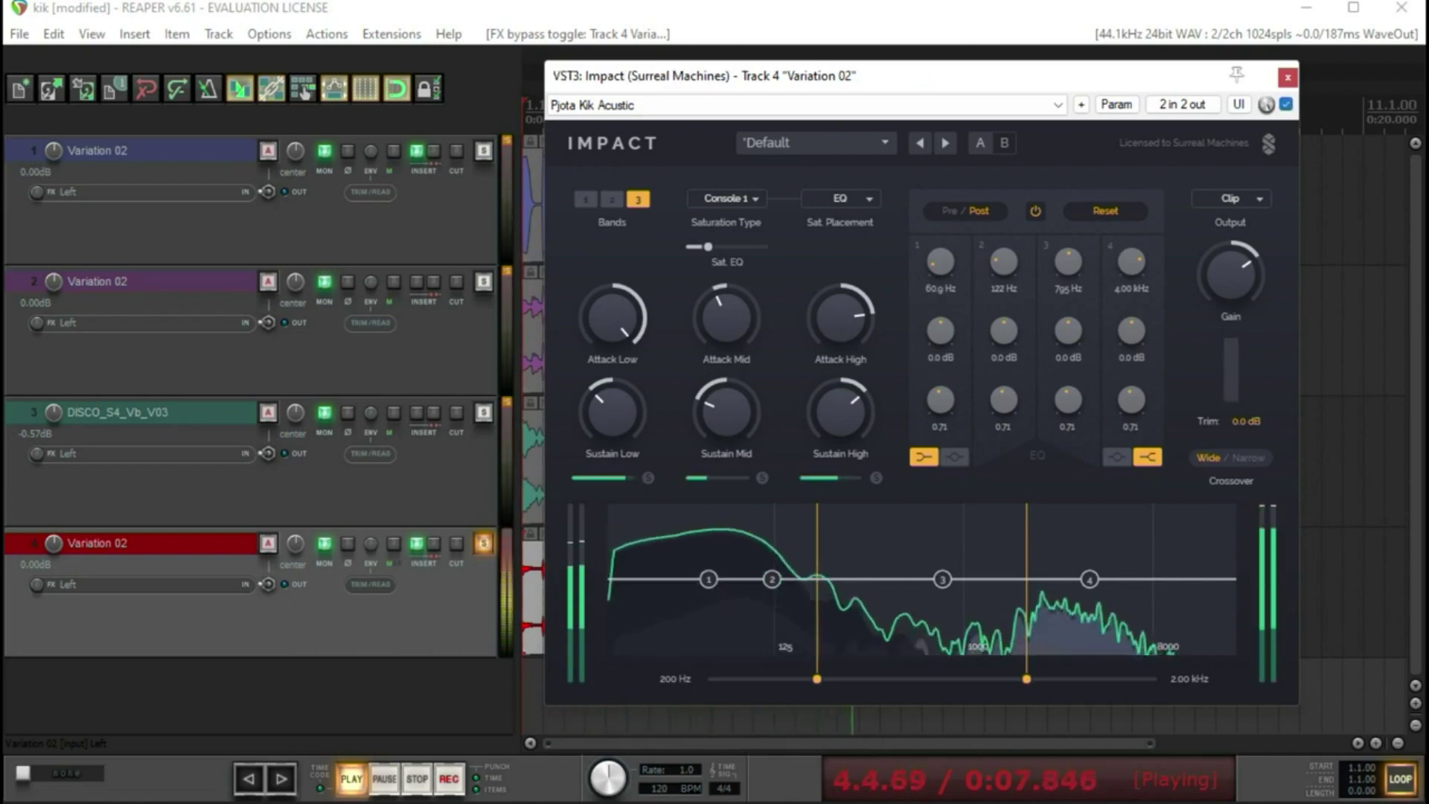
key(b)
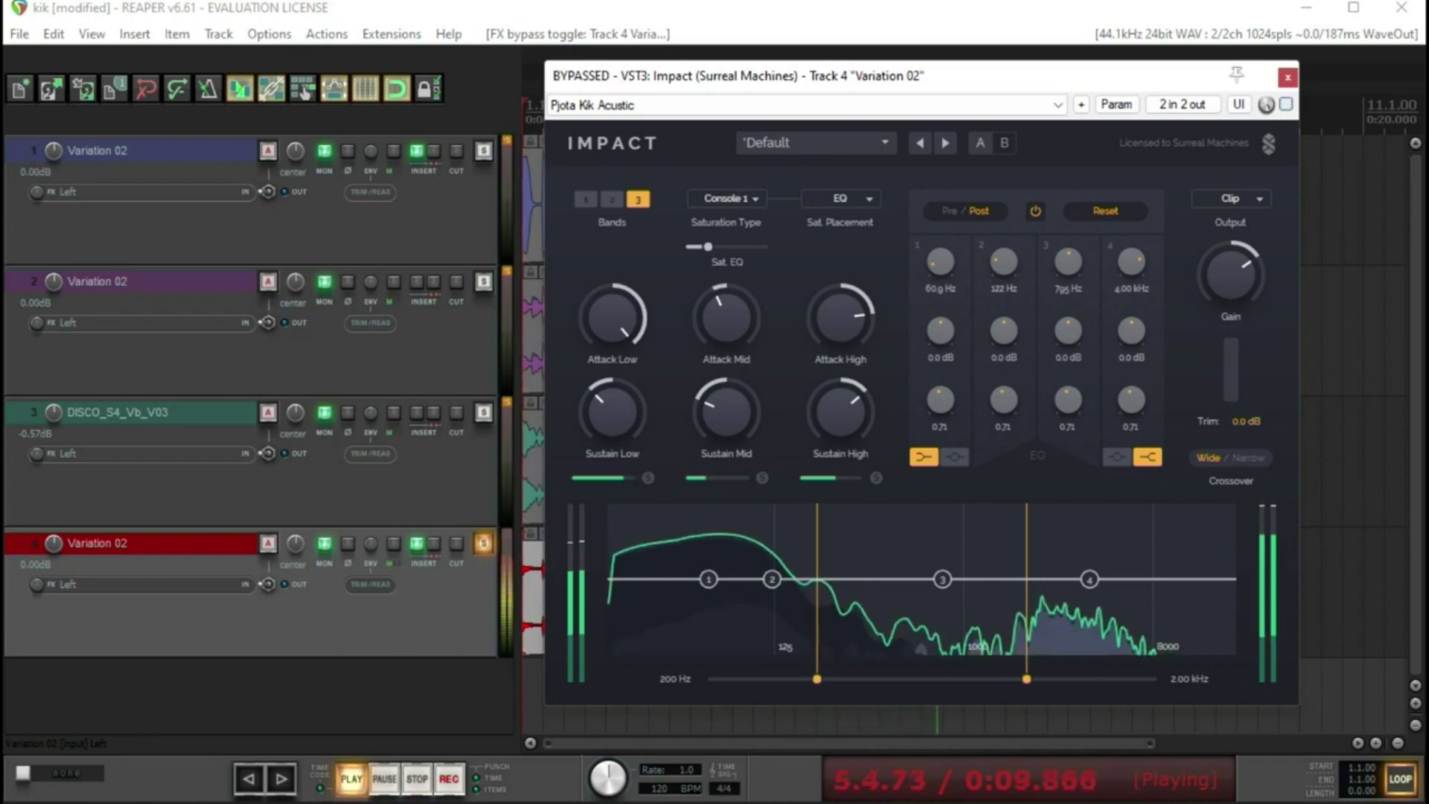
key(b)
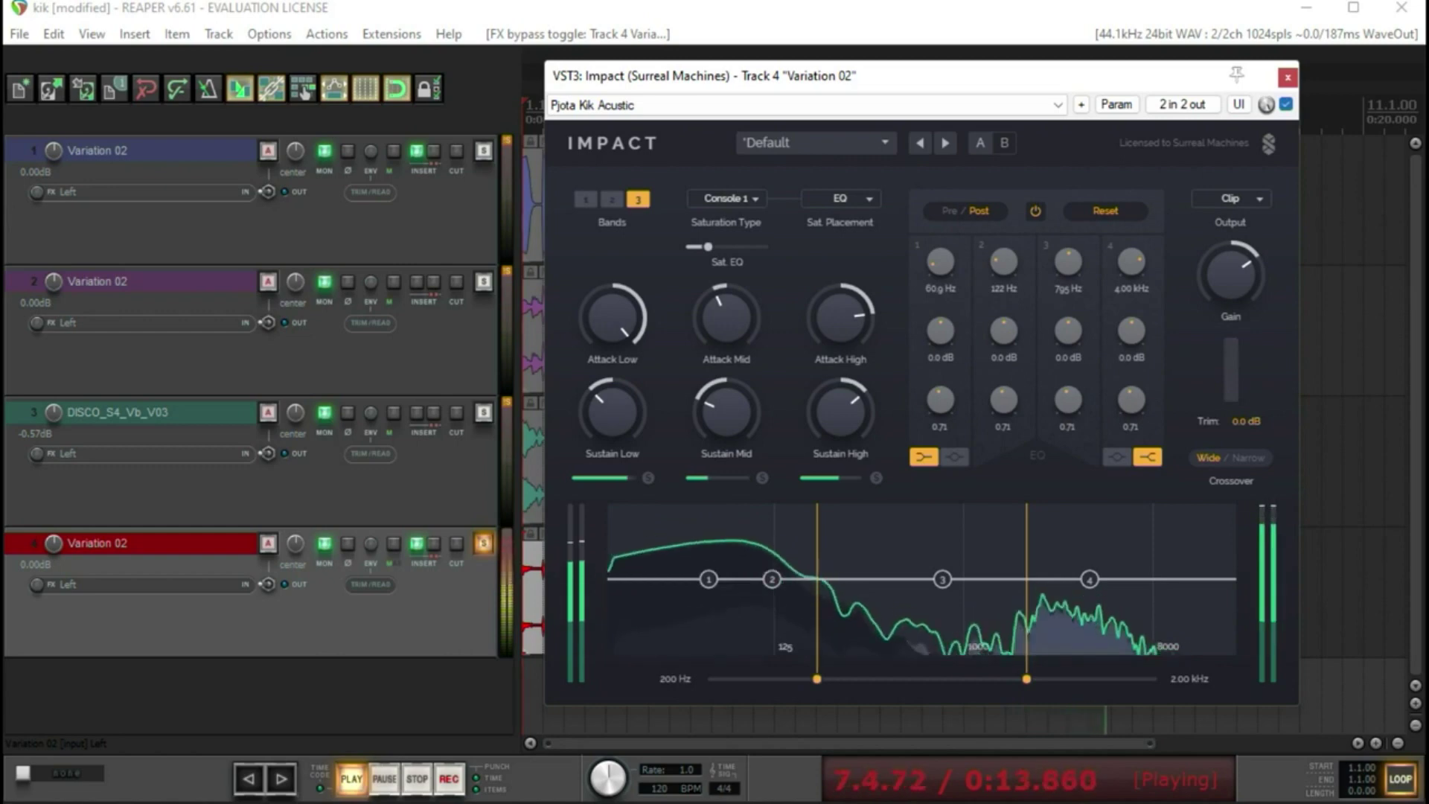
key(space)
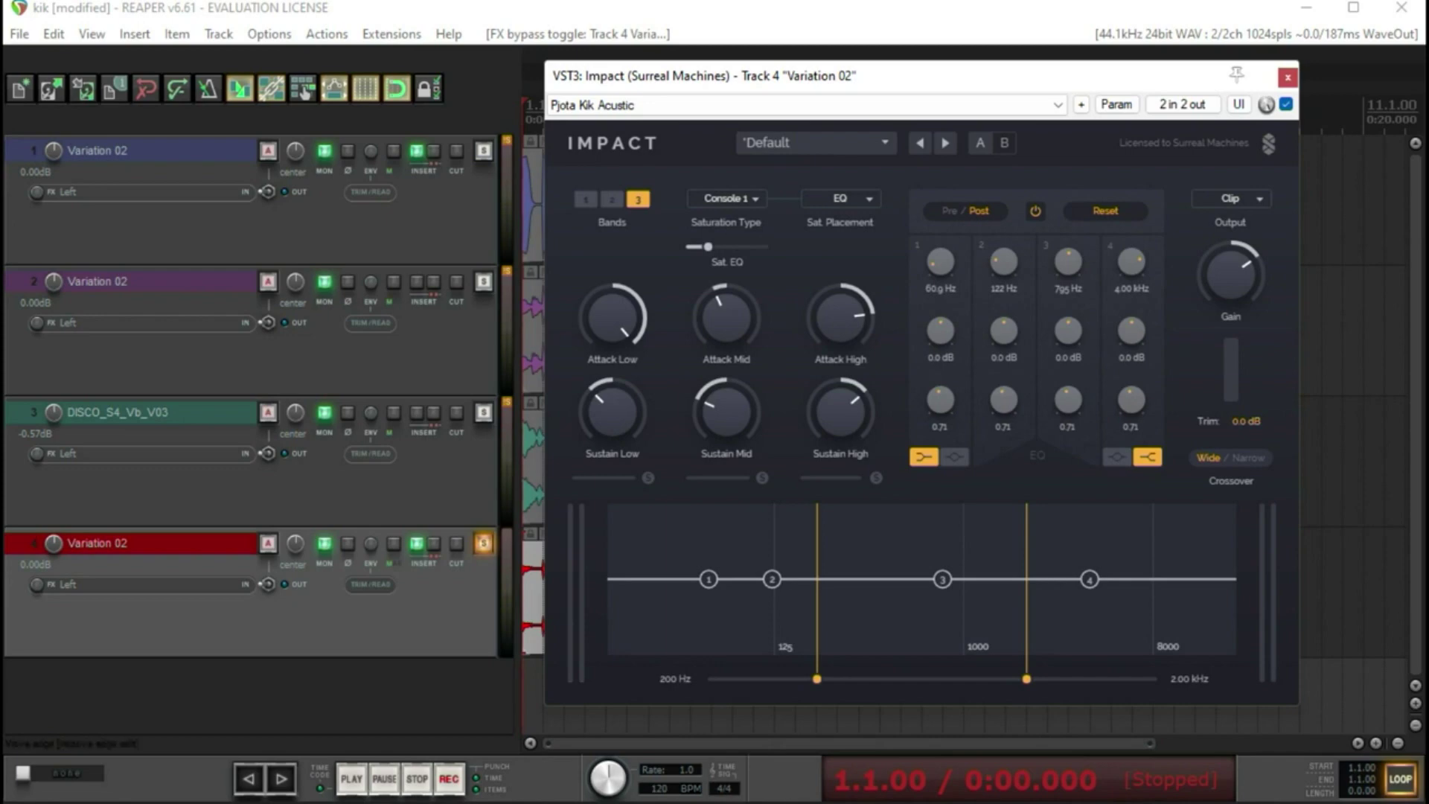
Solo tracks 1 to 3 instead of track 4, start playback, and close track 4's Impact window
key(s)
key(space)
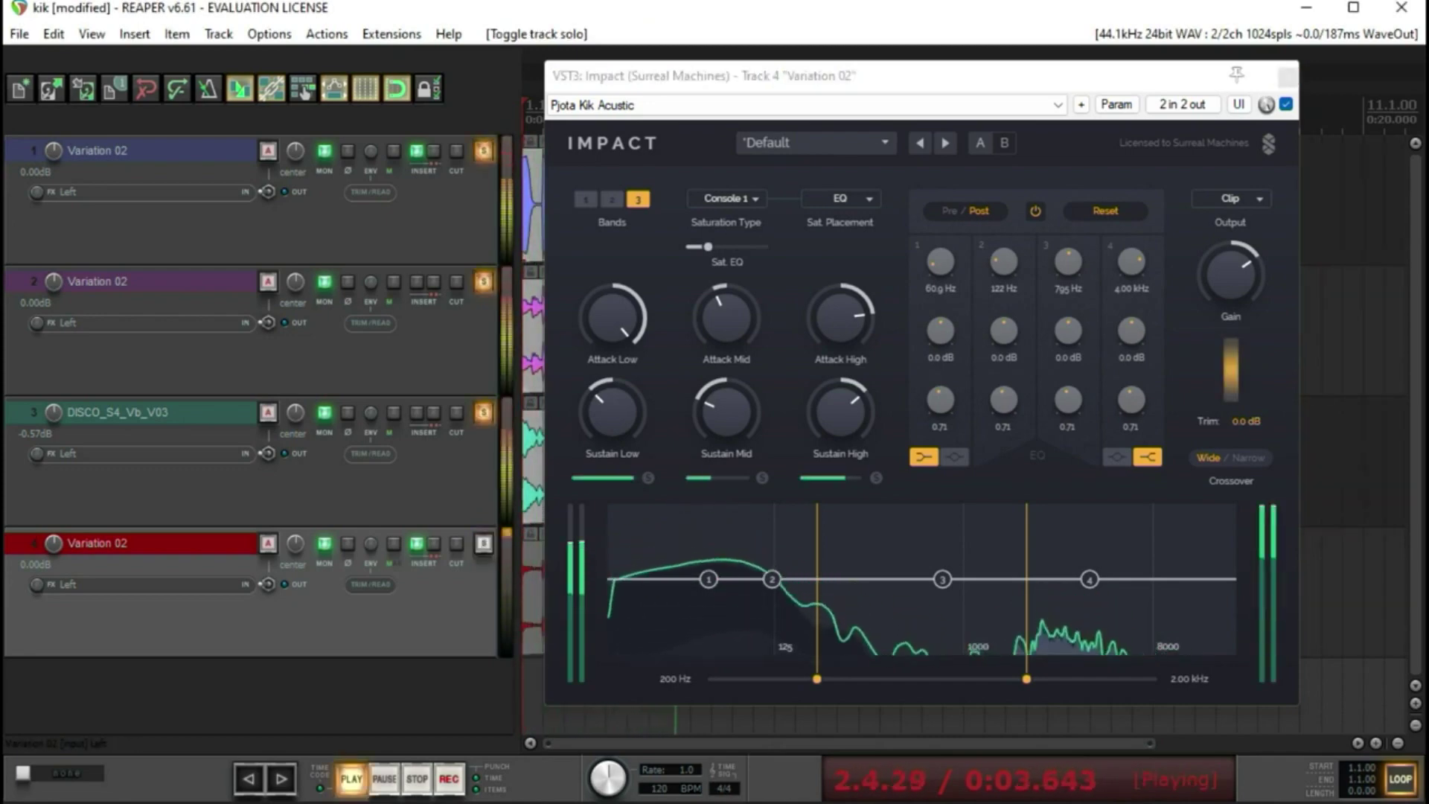
key(Escape)
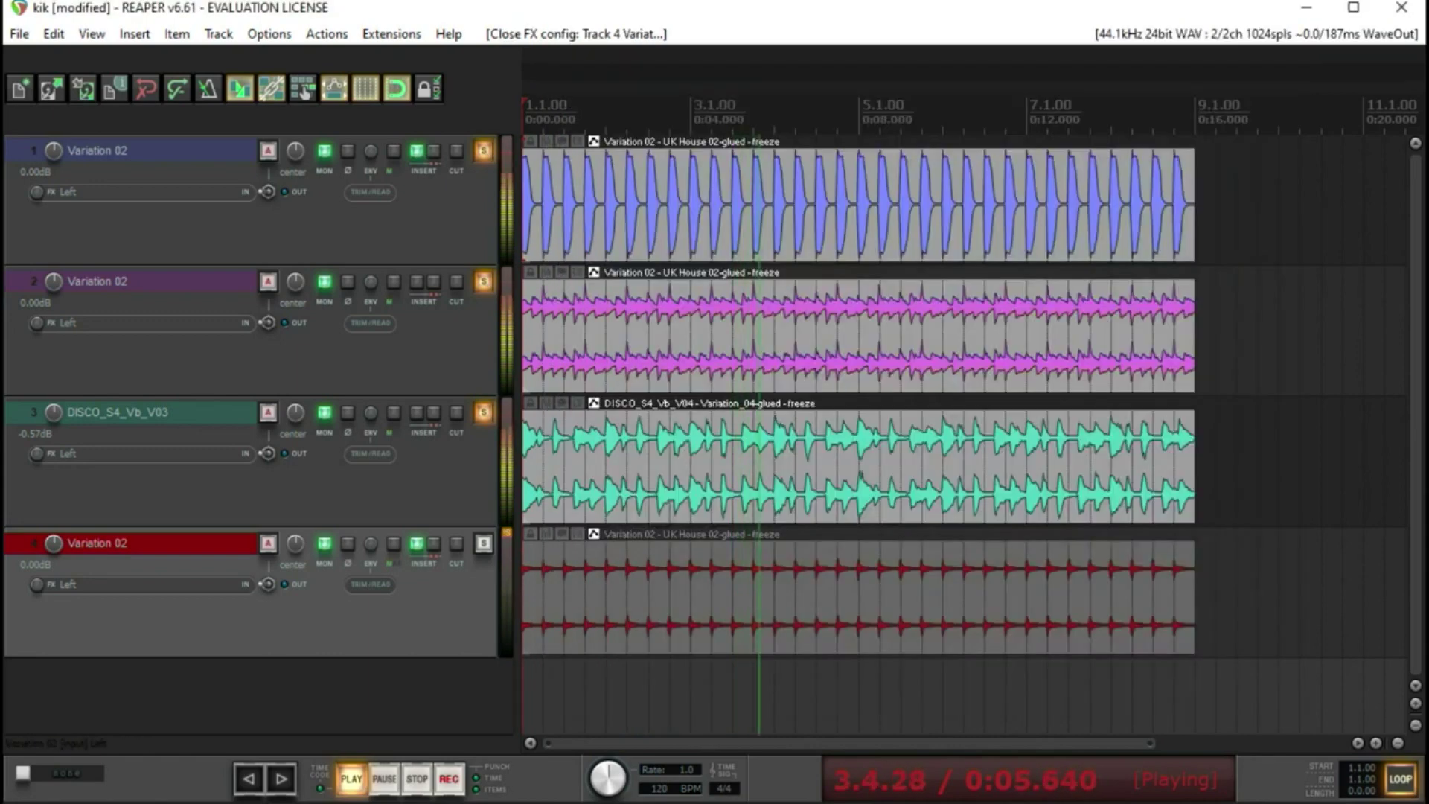
Open track 1's FX chain with Impact during playback
click(417, 151)
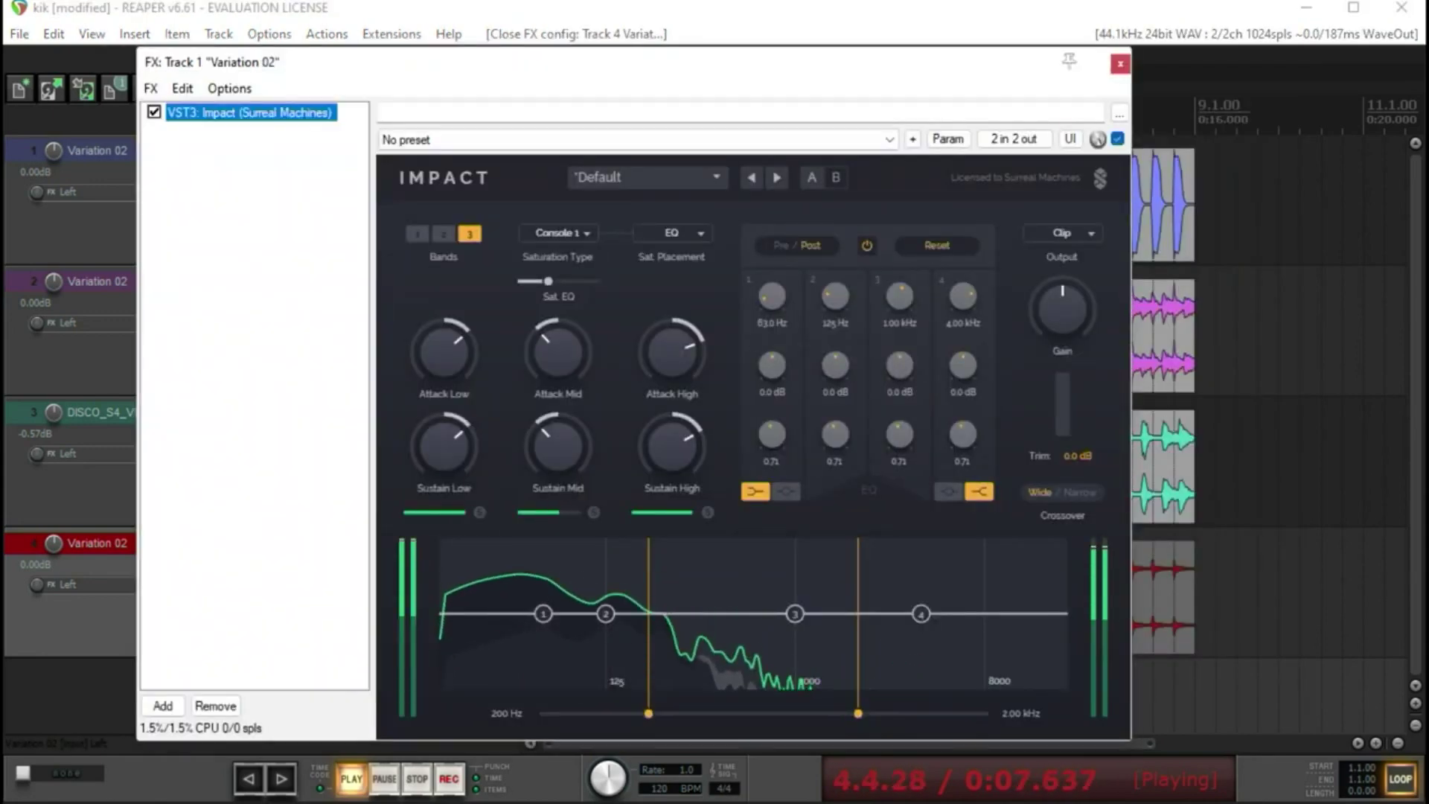